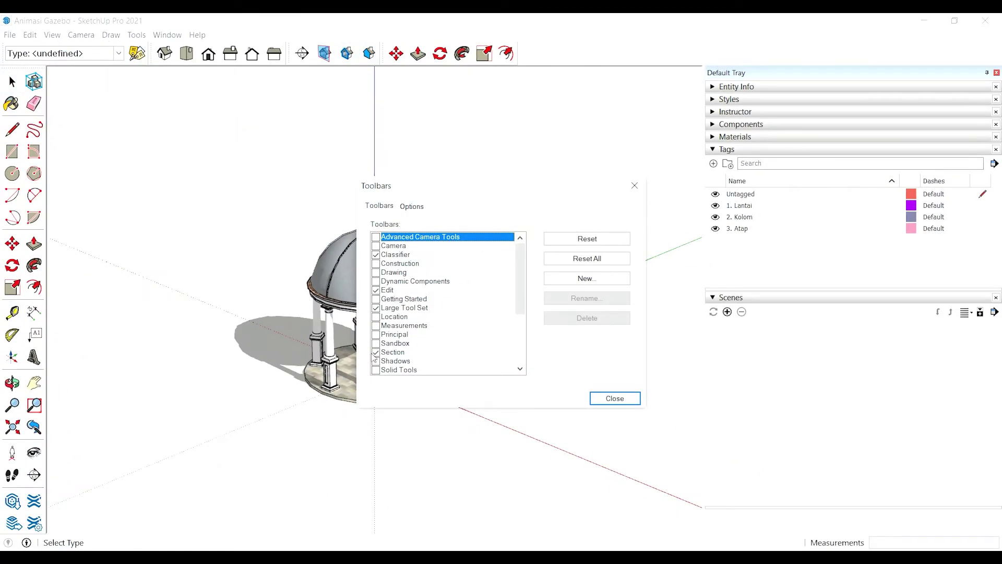
# Step: Keep the Section, Edit and Large Tool Set toolbars enabled with Getting Started off, and close the toolbar settings
pyautogui.click(376, 353)
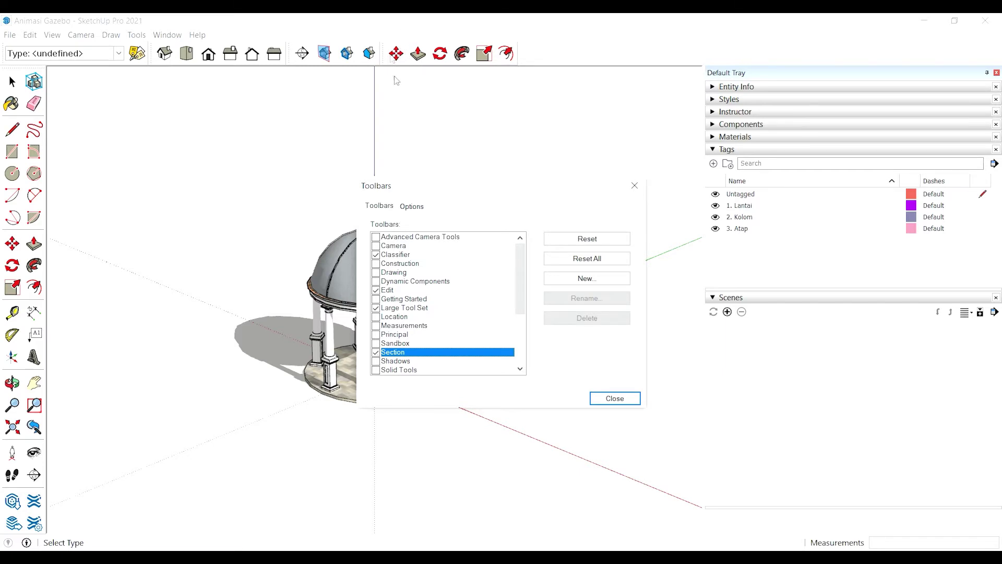
pyautogui.click(377, 291)
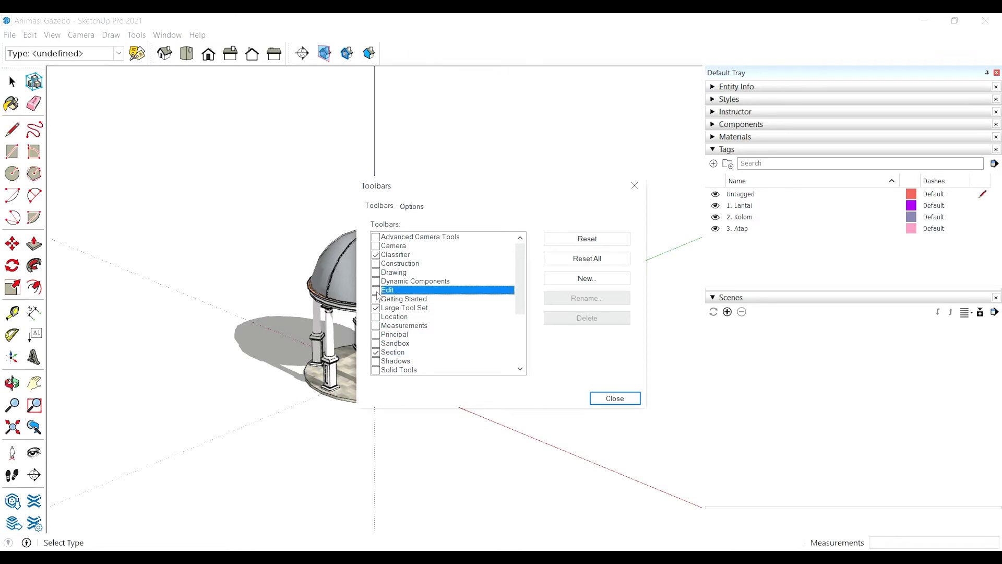
pyautogui.click(376, 300)
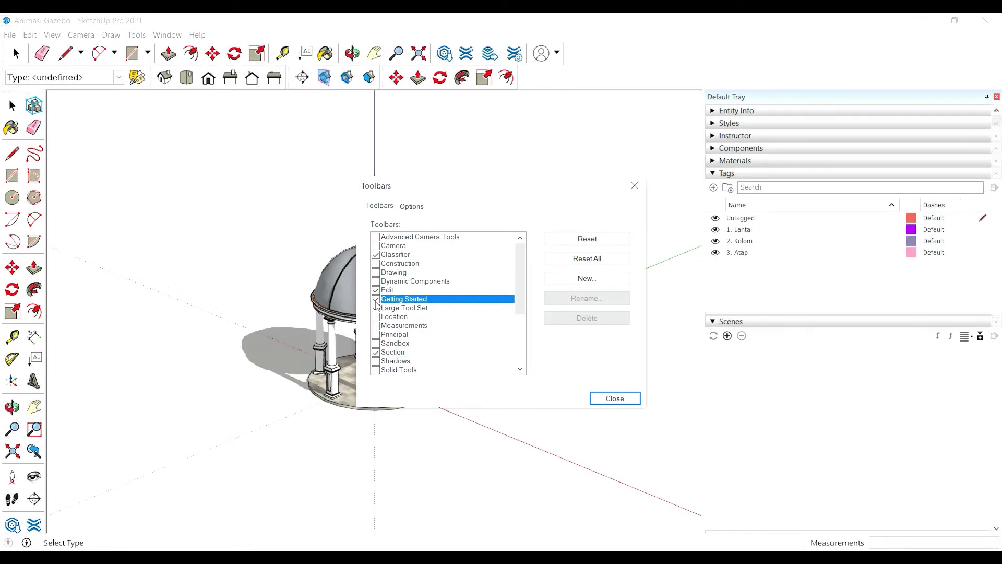
pyautogui.click(376, 300)
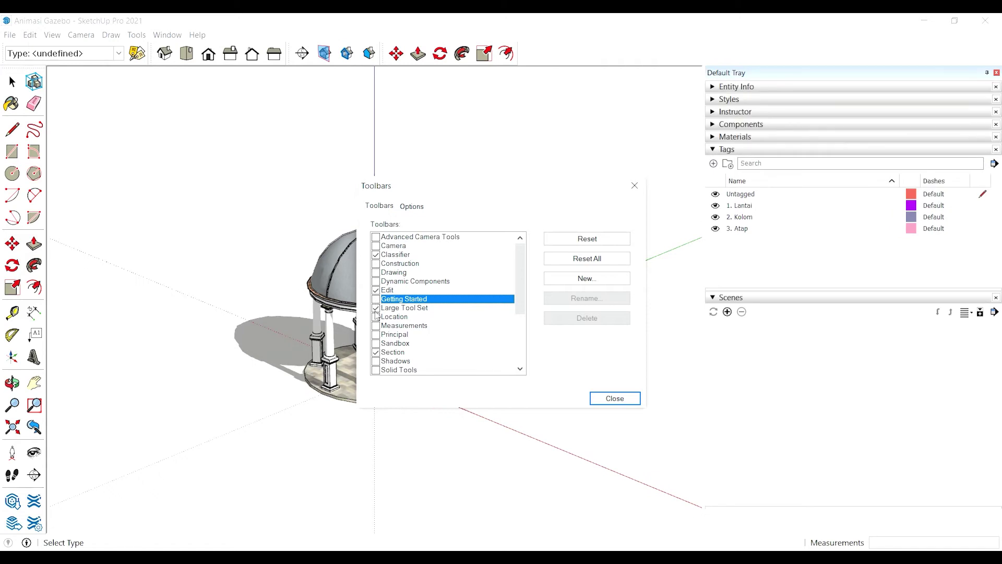
pyautogui.click(375, 308)
pyautogui.click(376, 308)
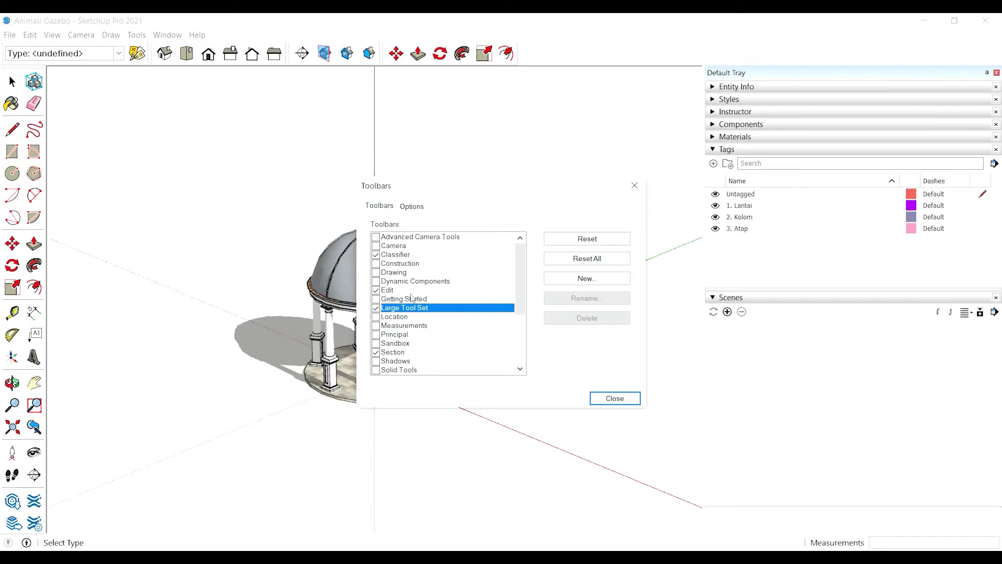
pyautogui.click(613, 399)
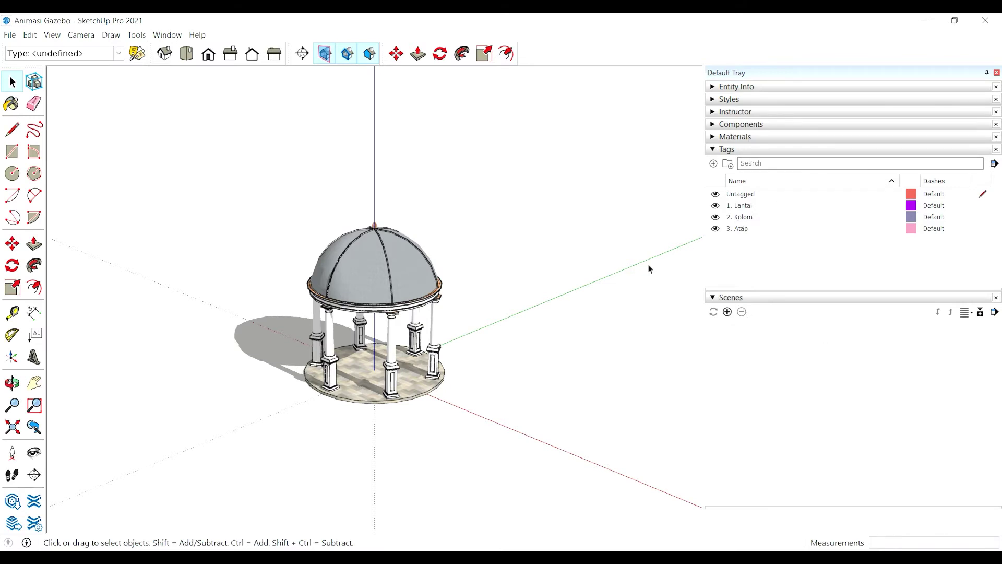
# Step: Check that the Tags and Scenes panels are enabled for the default tray
pyautogui.click(761, 78)
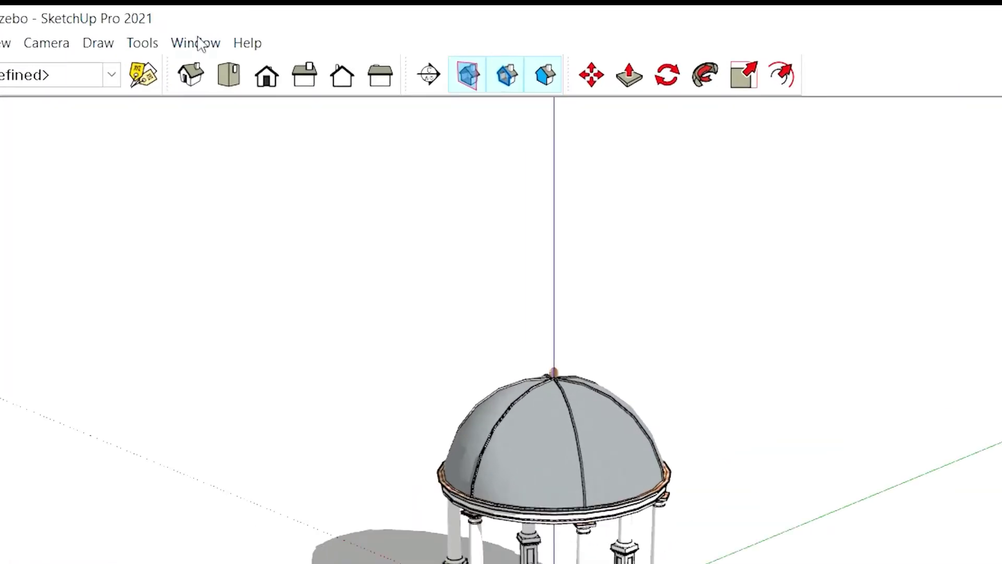
pyautogui.click(167, 34)
pyautogui.moveTo(240, 81)
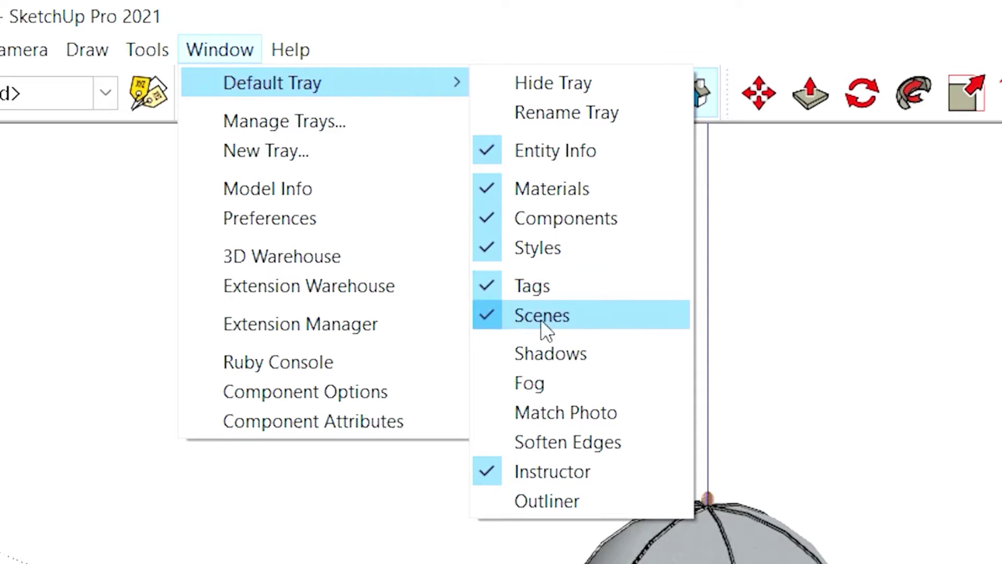
pyautogui.click(418, 419)
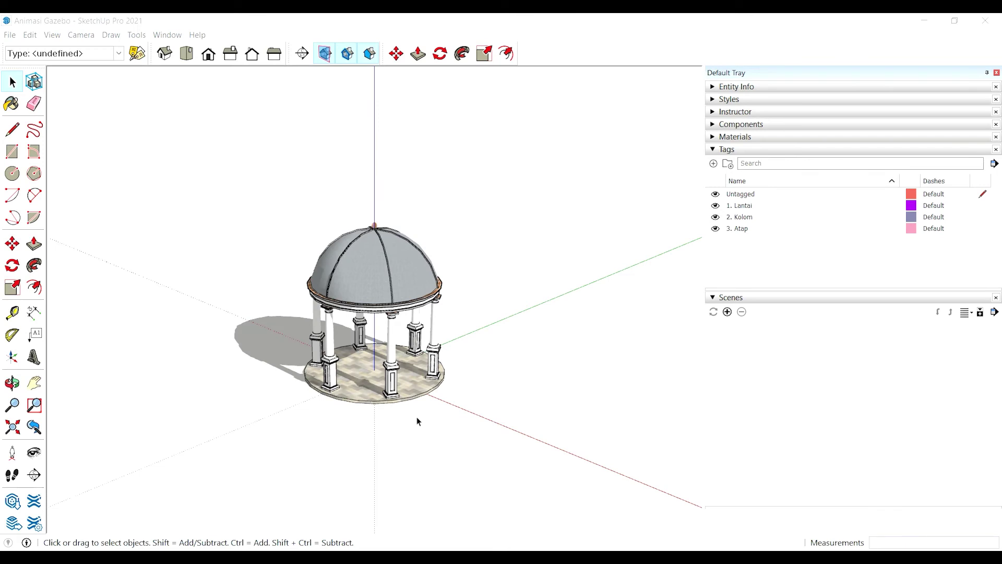
# Step: Select the gazebo's floor, columns and dome roof in turn to compare each group with its tag
pyautogui.click(361, 274)
pyautogui.click(333, 351)
pyautogui.click(359, 398)
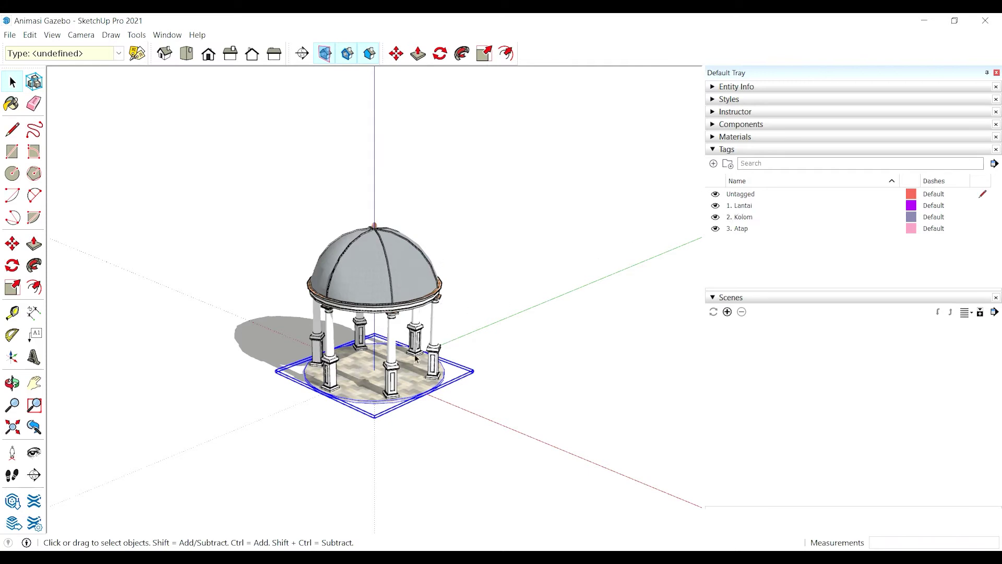
pyautogui.click(396, 370)
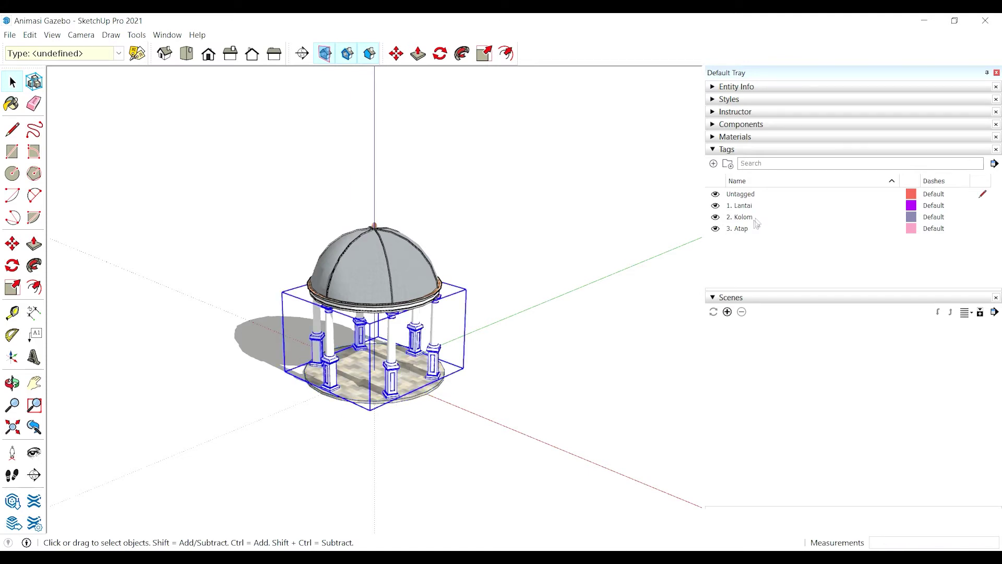
pyautogui.click(399, 275)
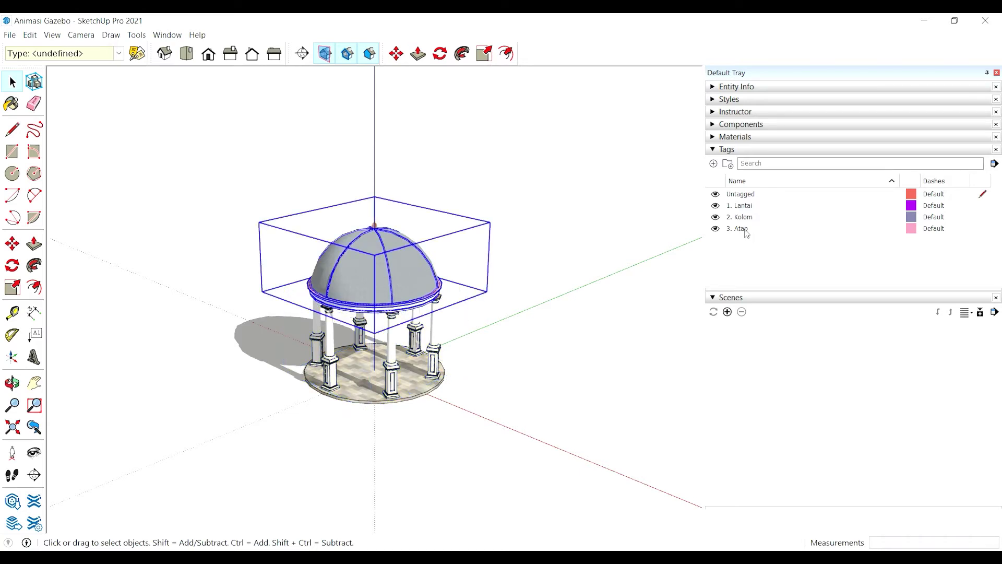
pyautogui.click(807, 228)
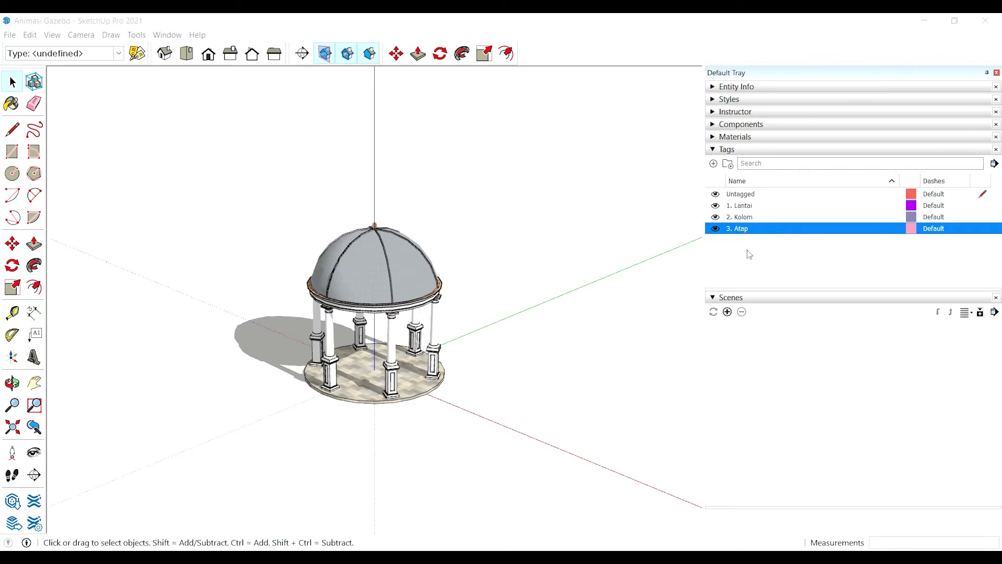
# Step: Hide the 2. Kolom and 3. Atap tags and open the circular floor group for editing
pyautogui.click(715, 216)
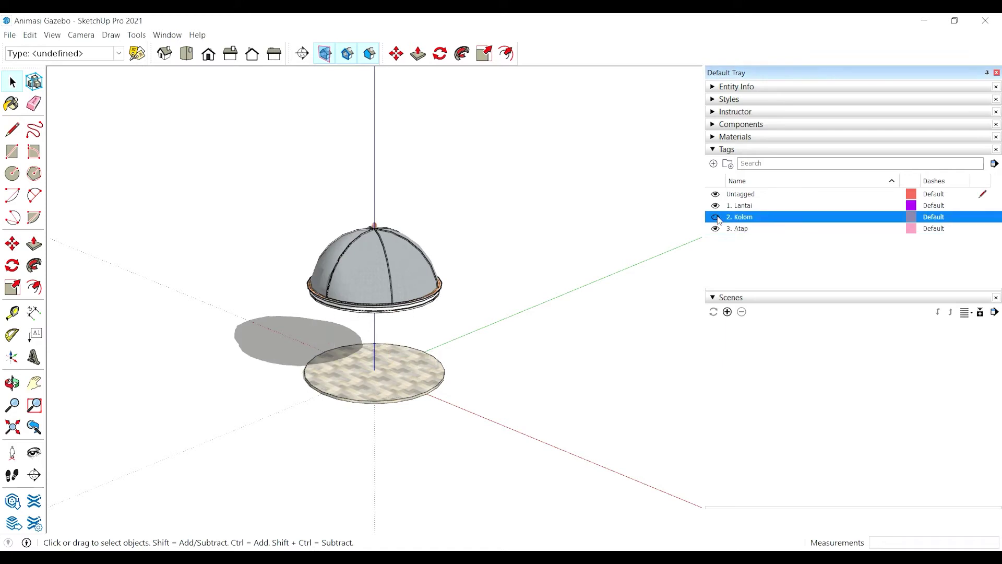
pyautogui.click(715, 228)
pyautogui.click(754, 207)
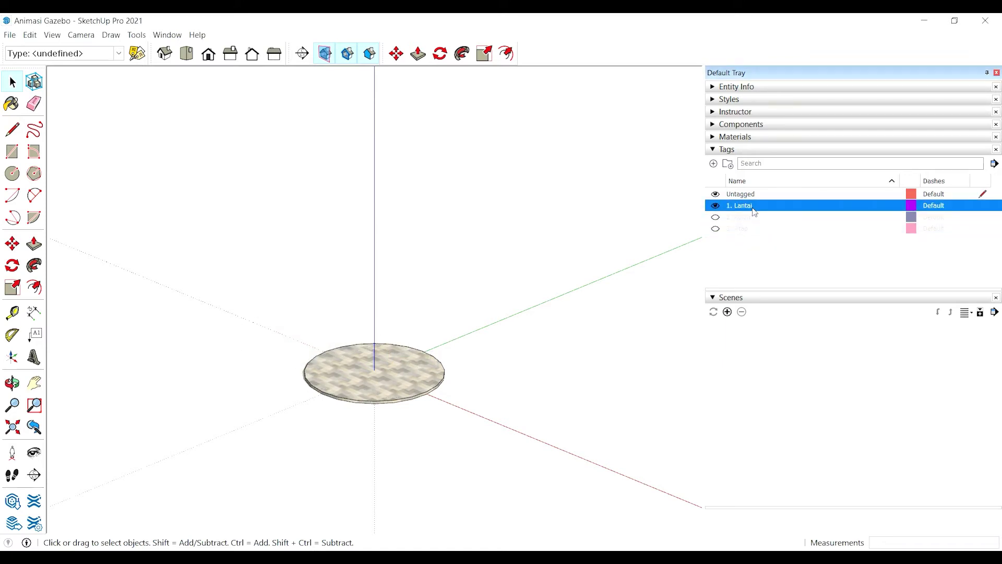
pyautogui.click(412, 367)
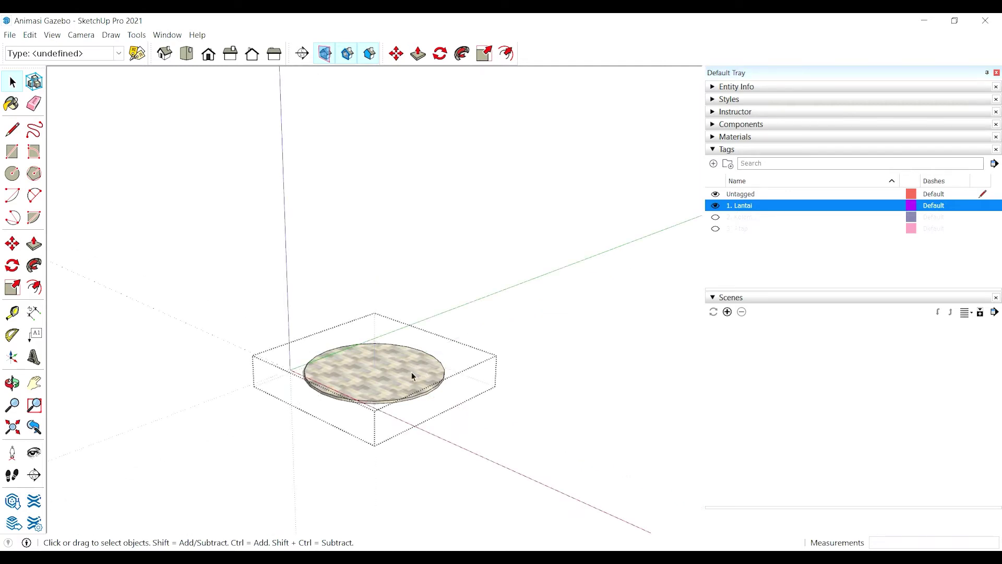
# Step: Place a horizontal section plane in the floor group, move it down about 11 11/16" below the slab, and exit the group
pyautogui.click(303, 54)
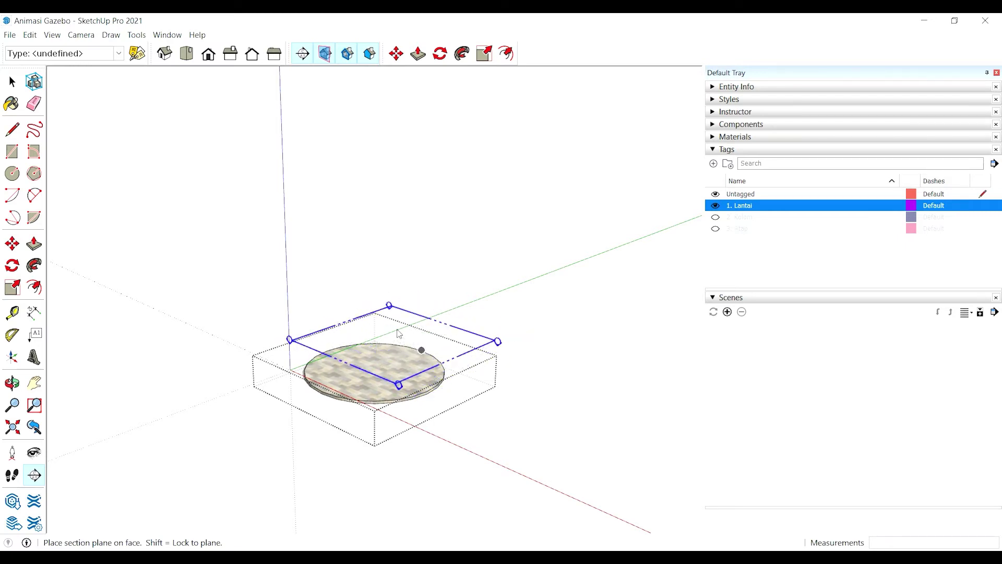
pyautogui.click(375, 352)
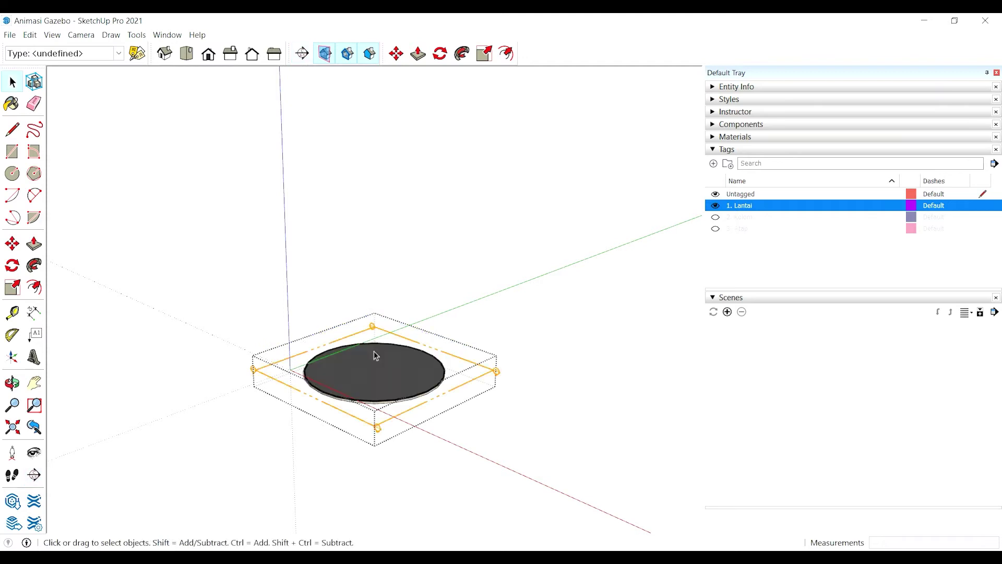
pyautogui.click(325, 404)
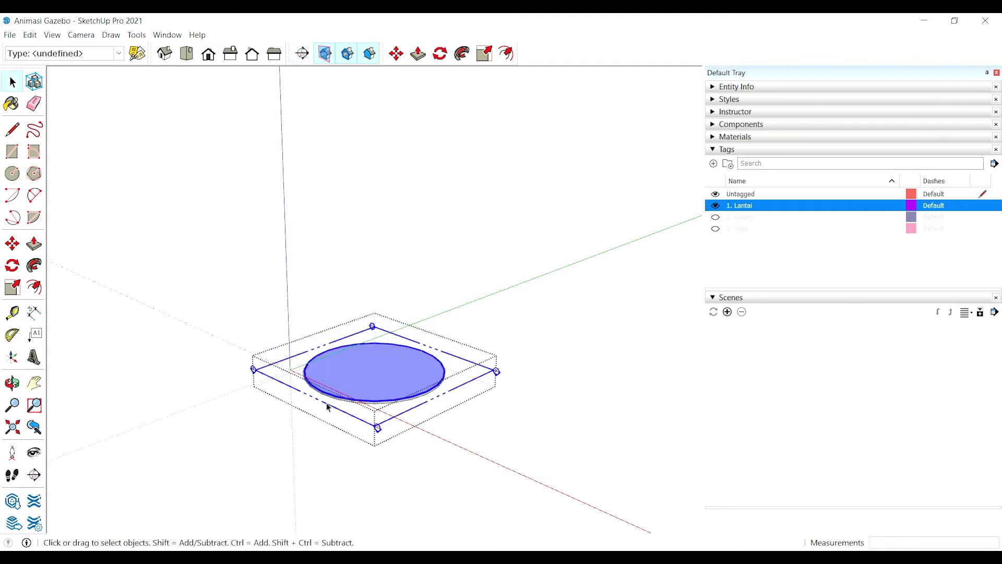
pyautogui.press('m')
pyautogui.click(378, 429)
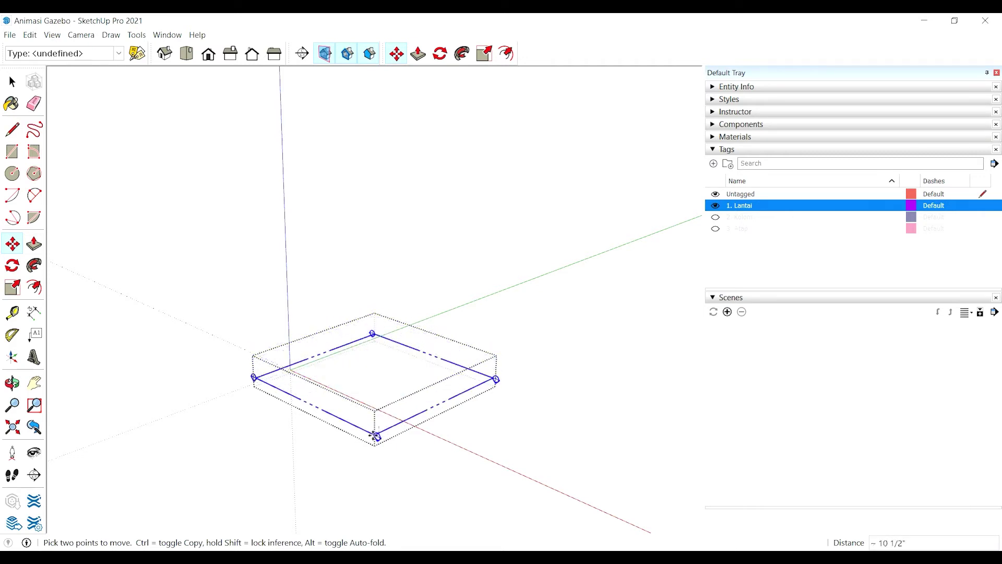
pyautogui.click(376, 437)
pyautogui.press('space')
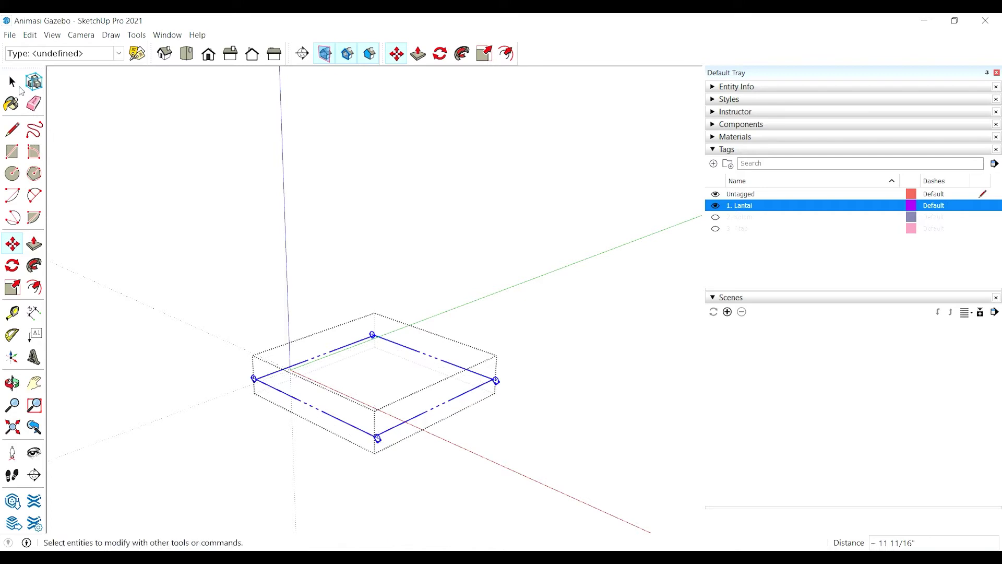
pyautogui.click(637, 298)
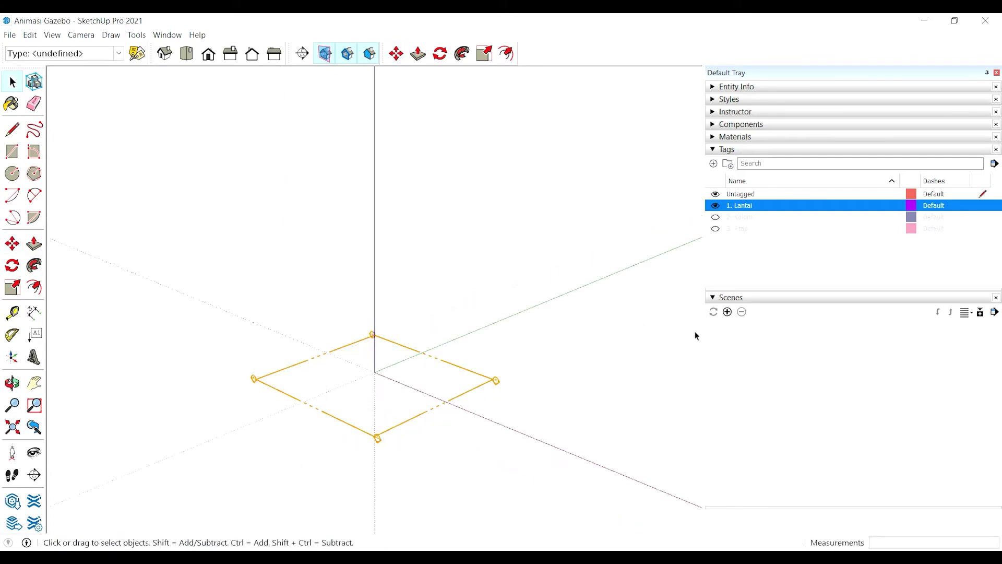
# Step: Show the 2. Kolom tag, hide 1. Lantai, and open the columns group for editing
pyautogui.click(716, 217)
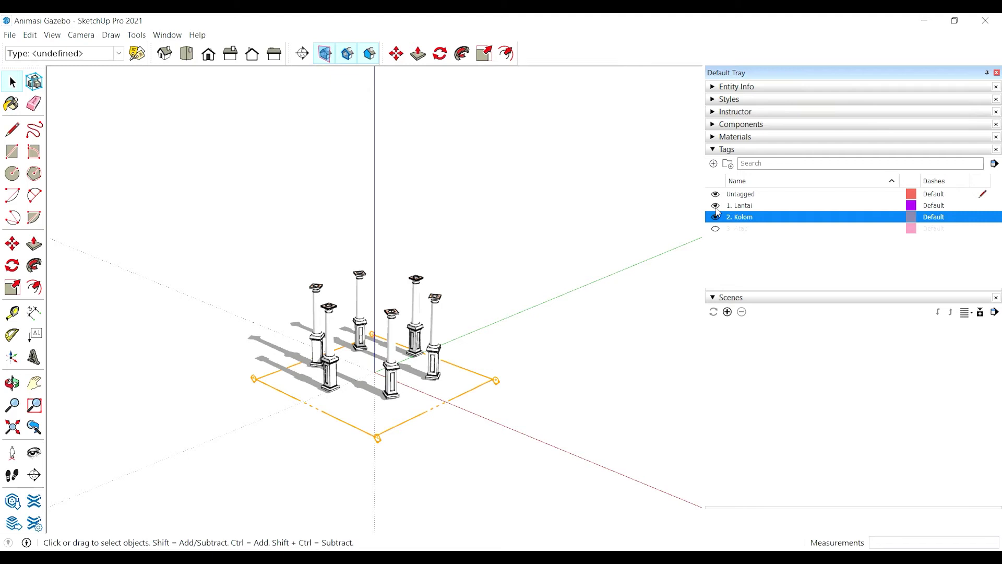
pyautogui.click(715, 206)
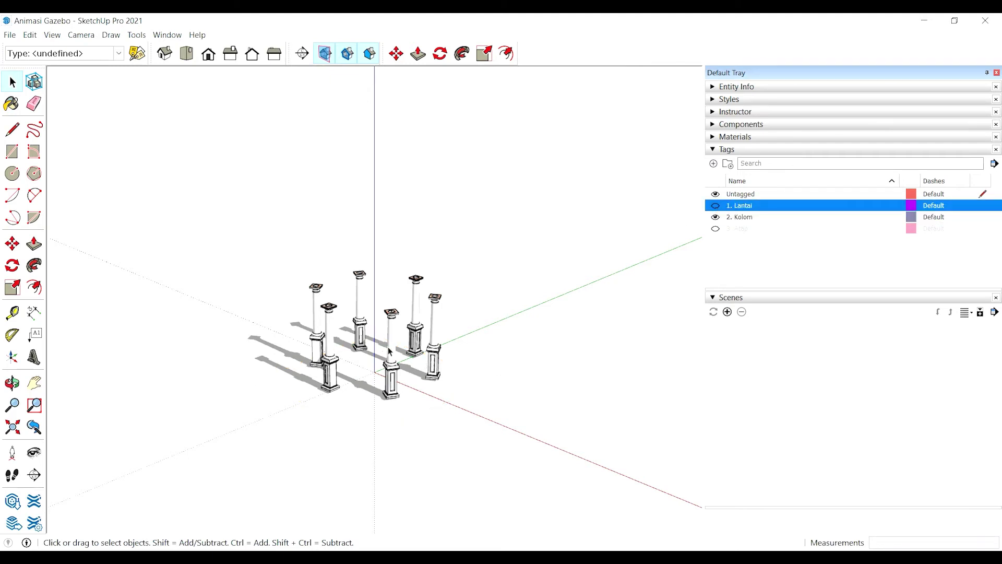
pyautogui.doubleClick(389, 351)
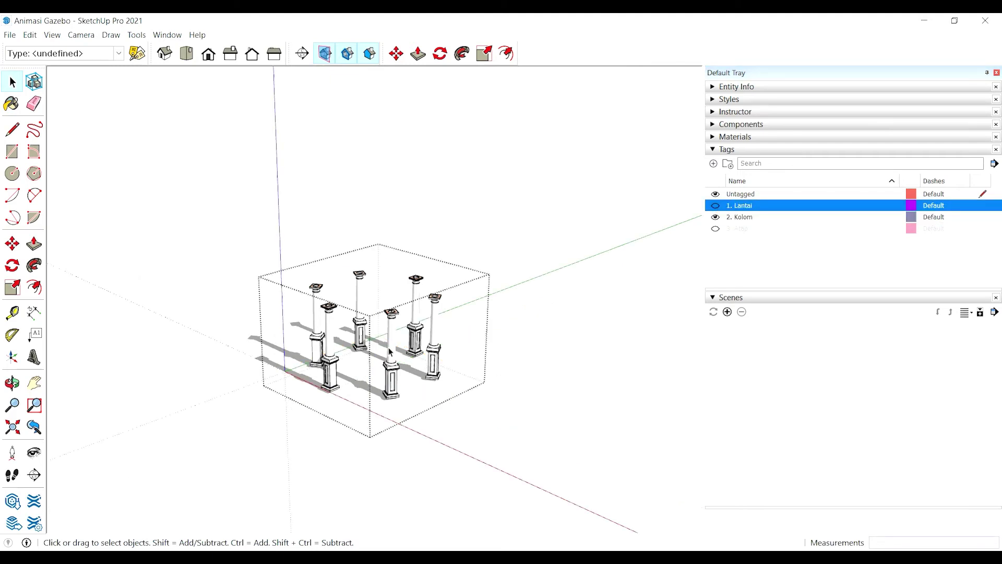
# Step: Place a horizontal section plane in the columns group, move it down about 1' 4 1/2" below the column bases, and exit the group
pyautogui.click(303, 54)
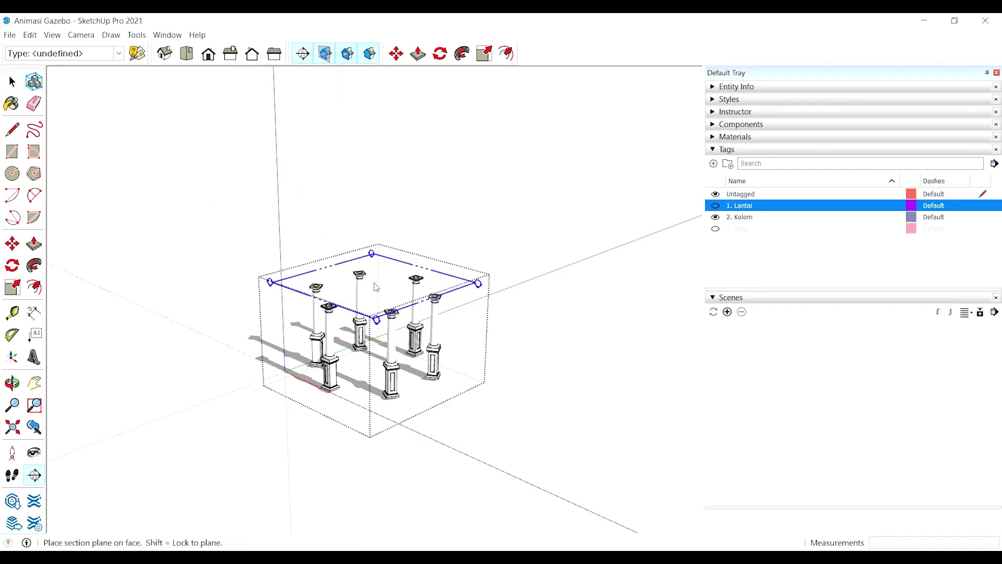
pyautogui.click(375, 332)
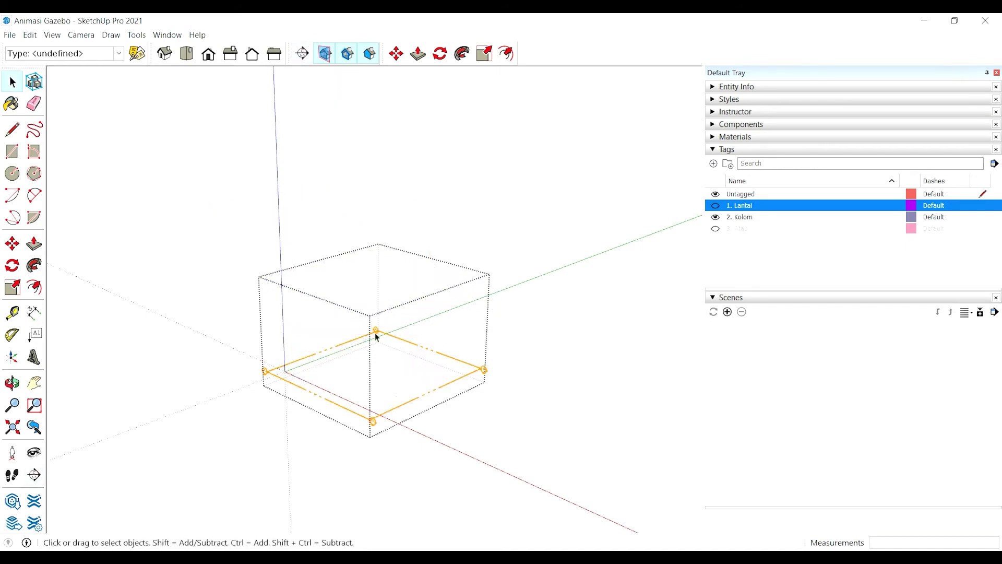
pyautogui.click(375, 423)
pyautogui.press('m')
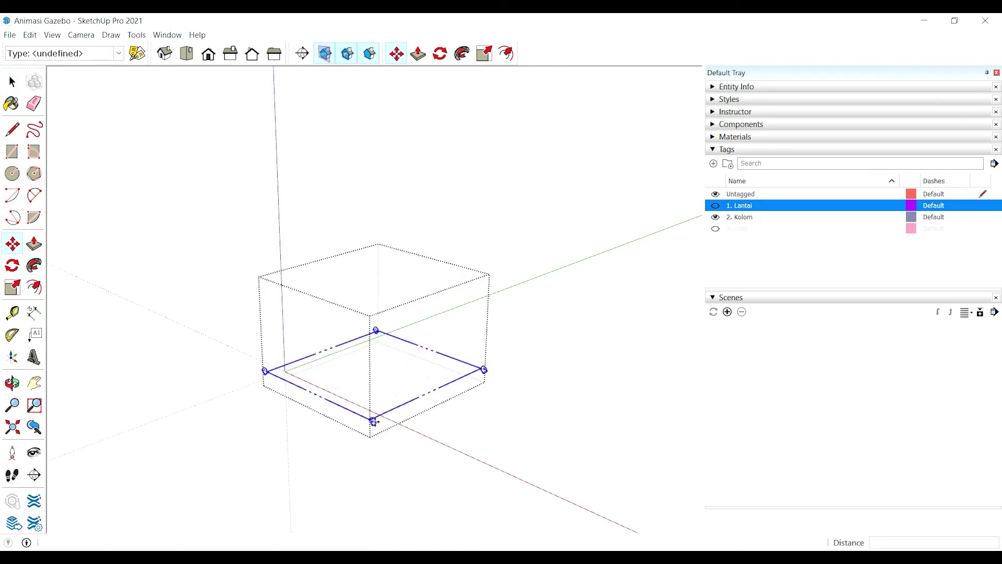
pyautogui.click(373, 421)
pyautogui.click(373, 436)
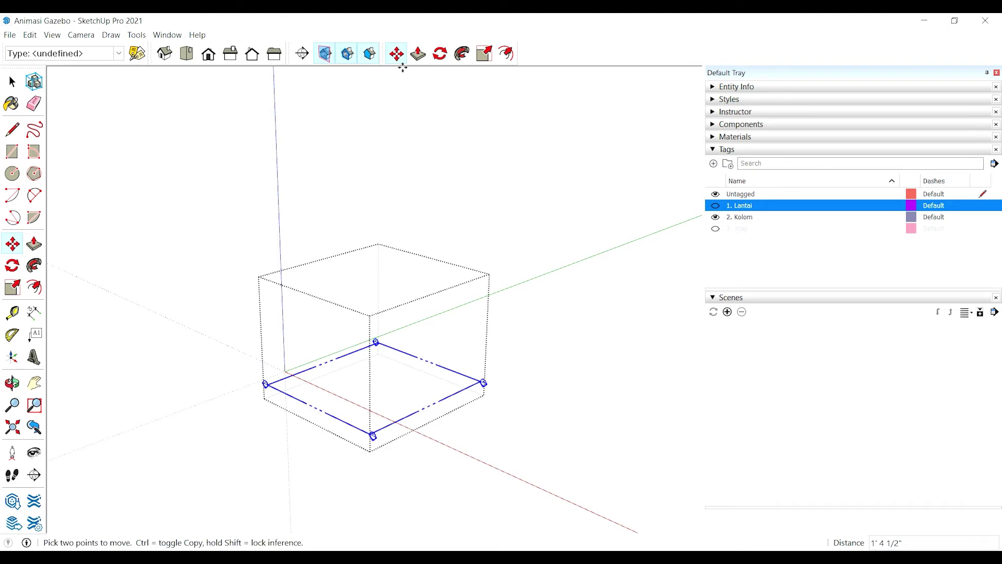
pyautogui.click(12, 82)
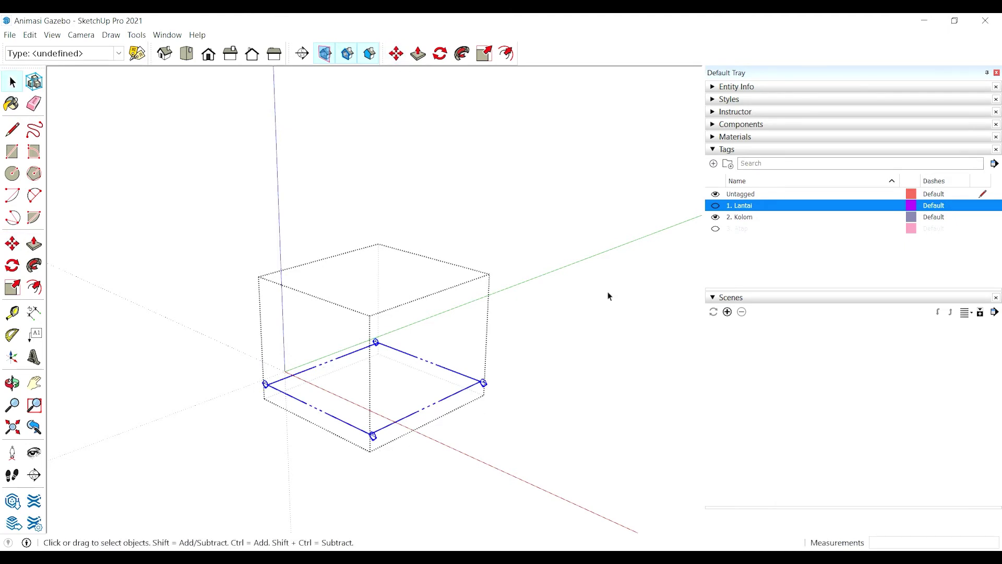
pyautogui.click(540, 362)
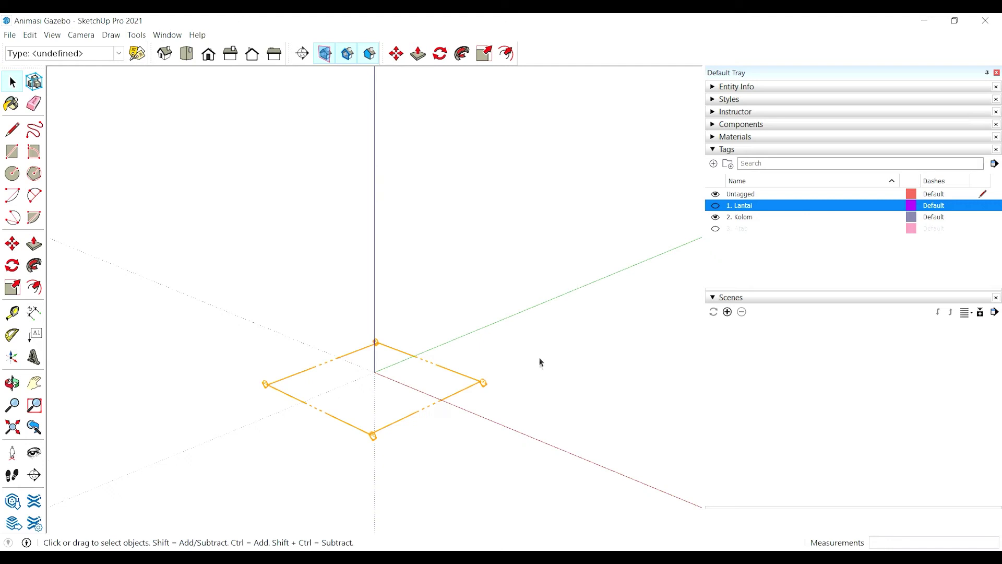
# Step: Show the 3. Atap tag, hide 2. Kolom, and open the dome roof group for editing
pyautogui.click(715, 229)
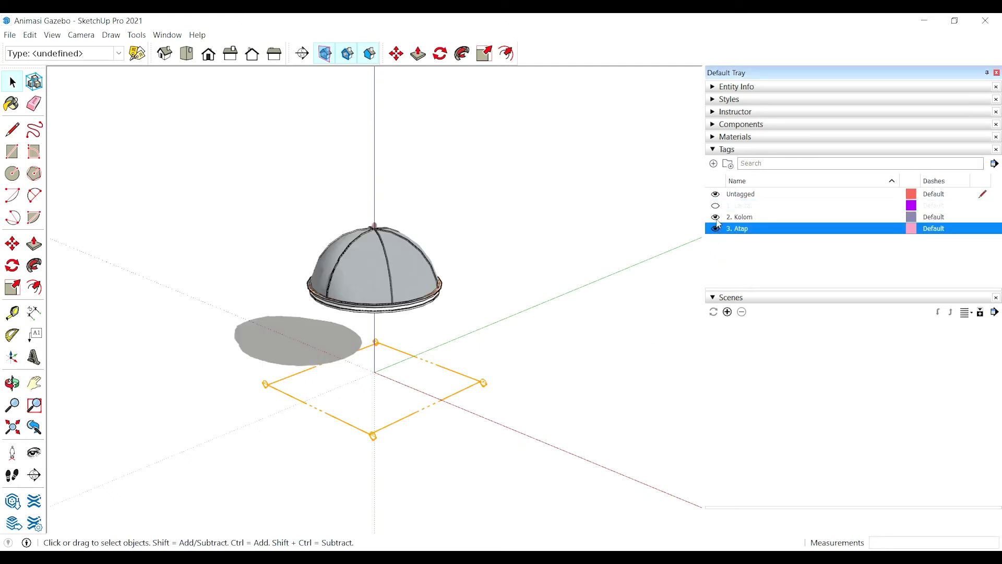
pyautogui.click(716, 218)
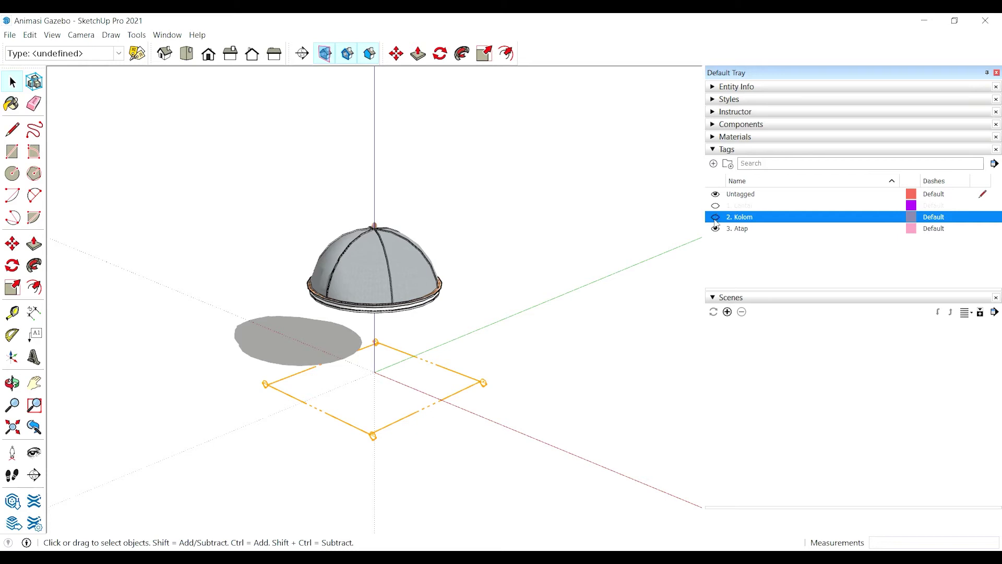
pyautogui.doubleClick(374, 261)
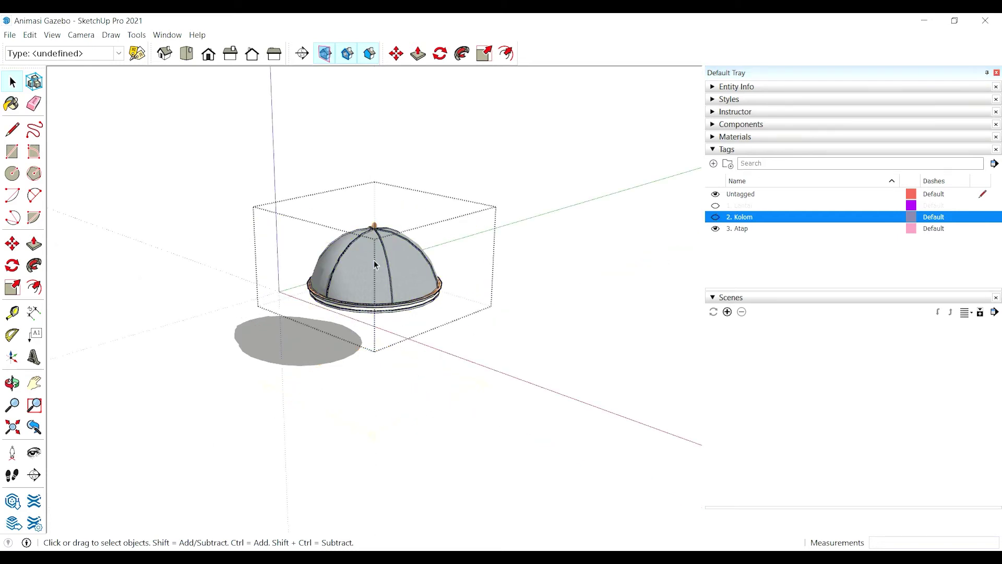
# Step: Place a horizontal section plane in the dome roof group, move it down about 1' 11 9/16" below the dome, and exit the group
pyautogui.click(303, 54)
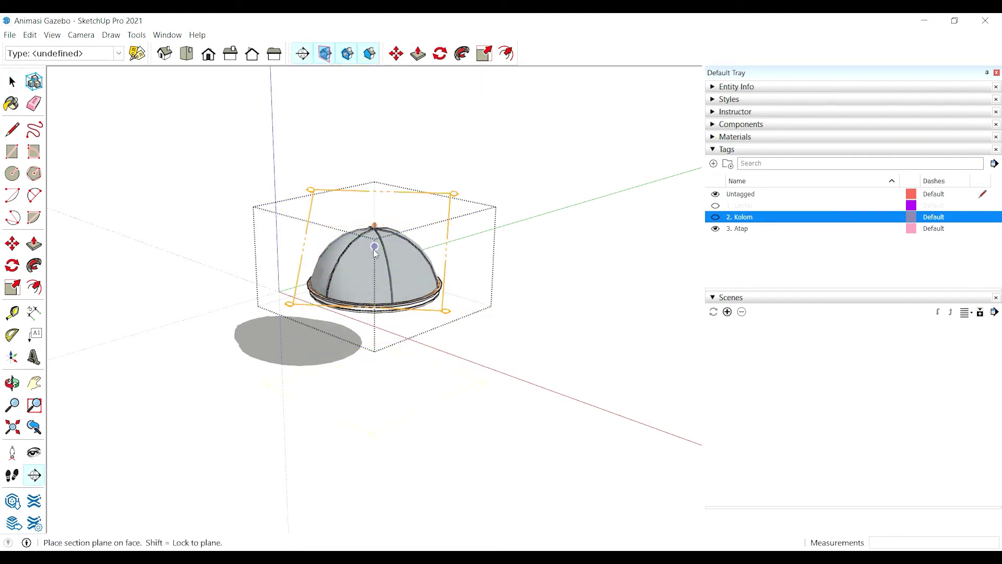
pyautogui.click(378, 347)
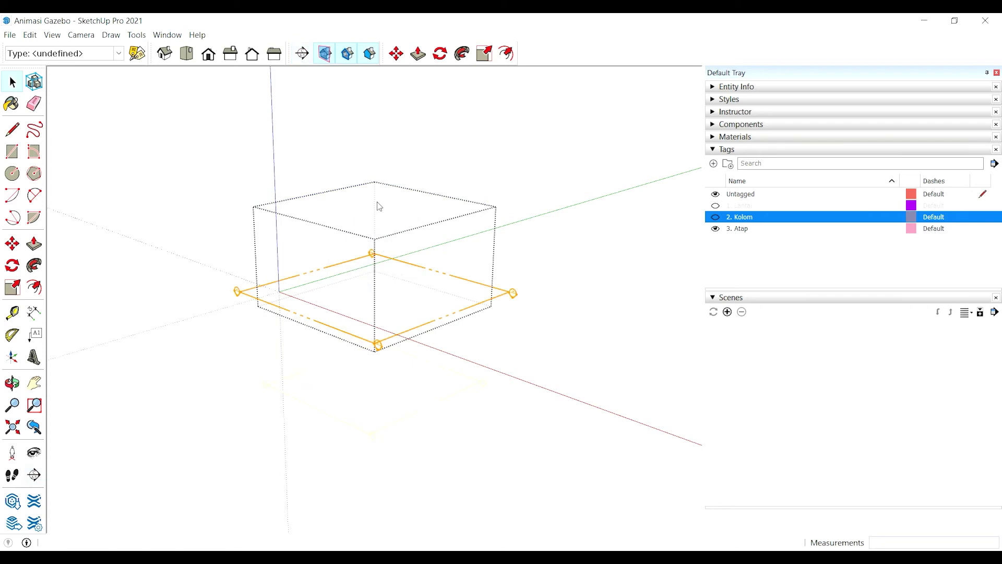
pyautogui.click(379, 347)
pyautogui.press('m')
pyautogui.click(379, 347)
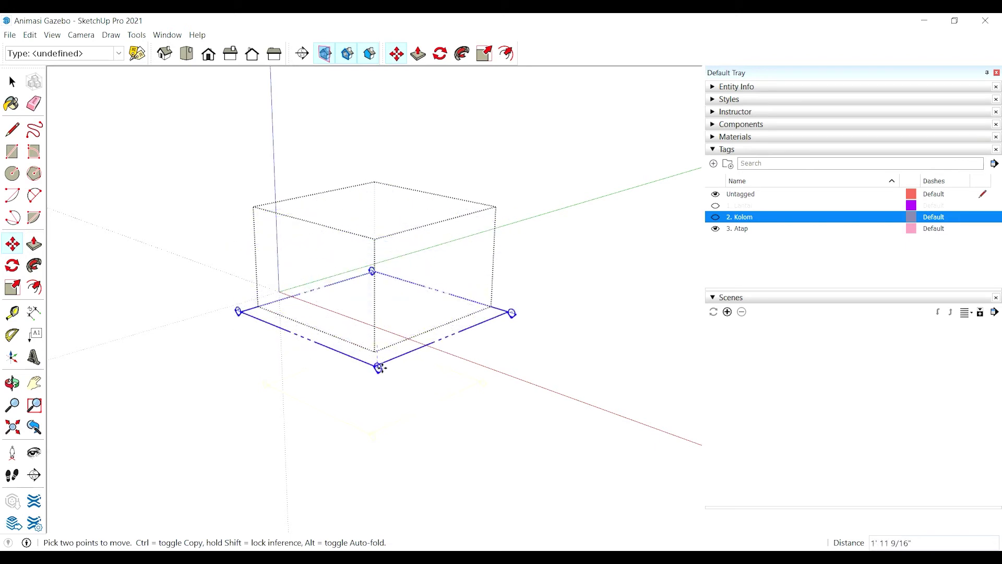
pyautogui.click(379, 367)
pyautogui.press('space')
pyautogui.click(531, 192)
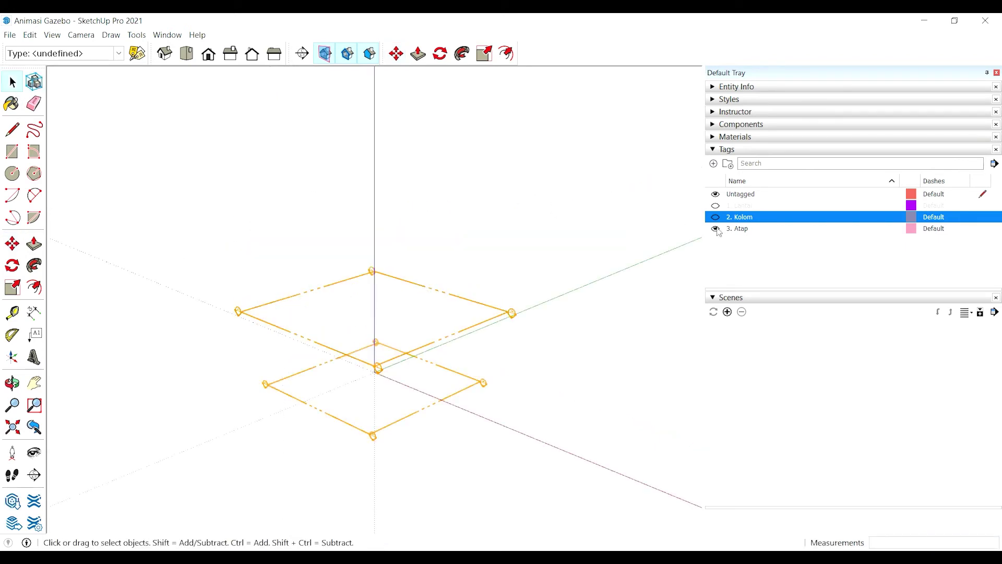
# Step: Show the 1. Lantai and 2. Kolom tags again and check which section plane belongs to the roof and floor groups
pyautogui.click(716, 205)
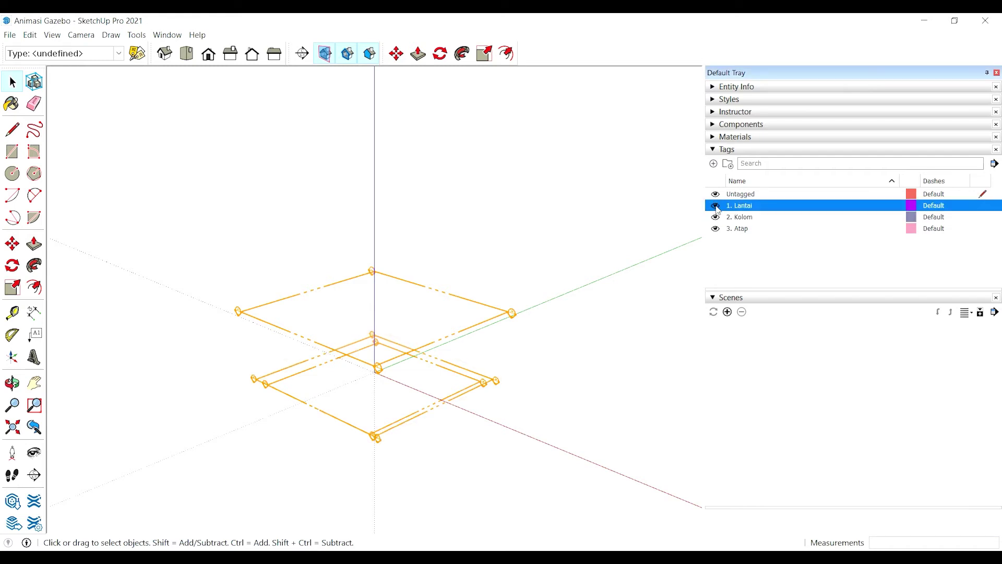
pyautogui.click(369, 367)
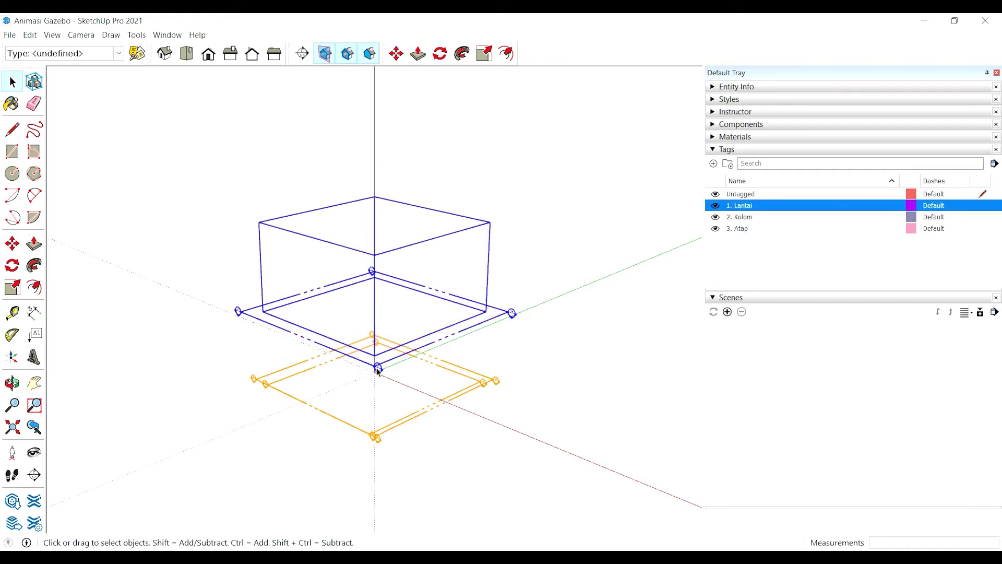
pyautogui.click(377, 438)
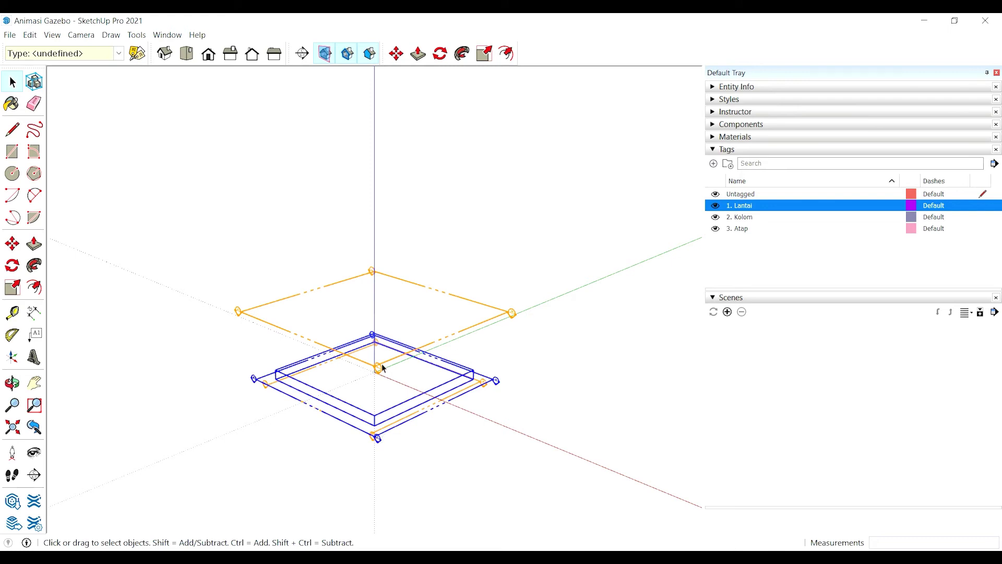
pyautogui.click(337, 252)
pyautogui.click(289, 186)
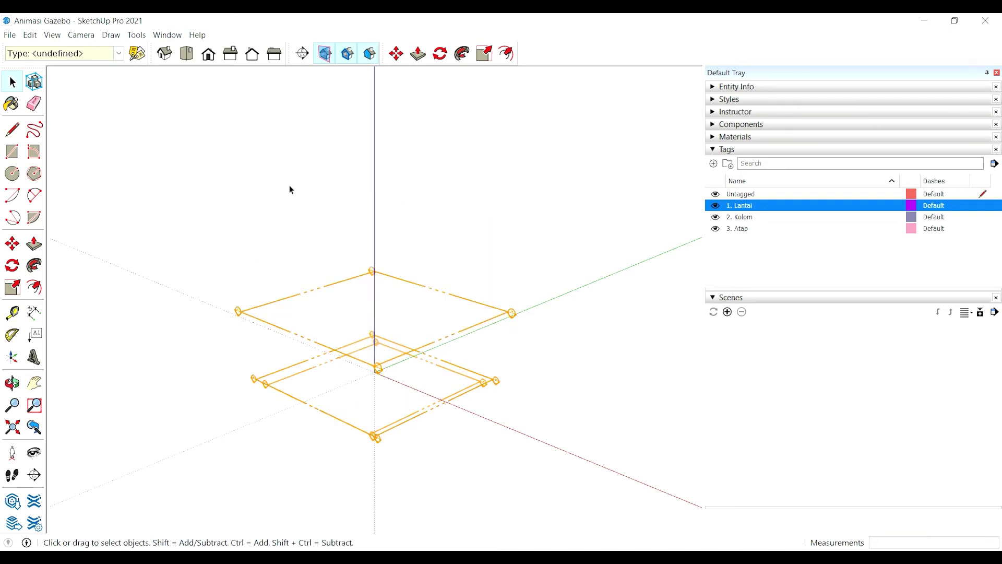
# Step: Hide the section planes and save the empty view as a new scene
pyautogui.click(324, 54)
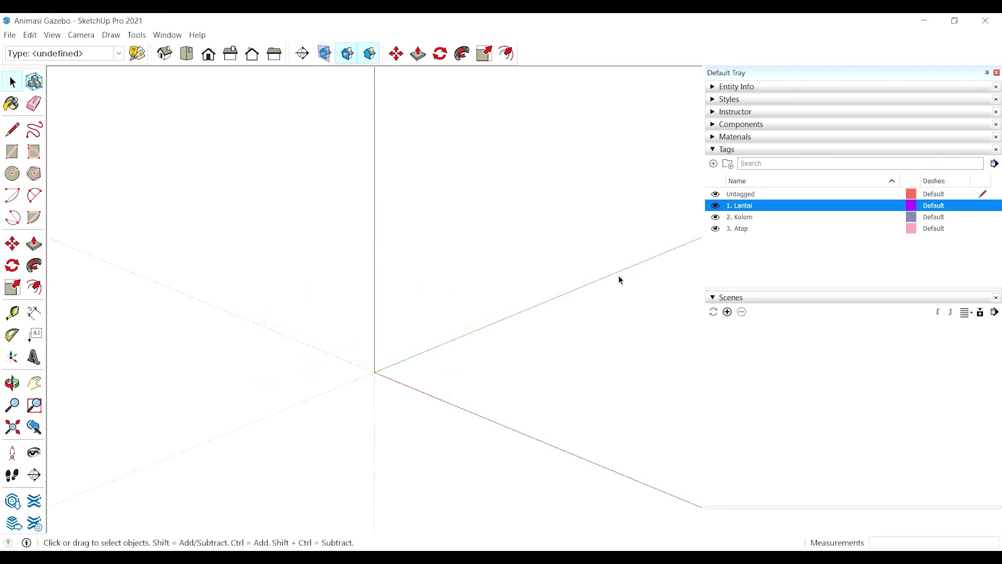
pyautogui.click(728, 312)
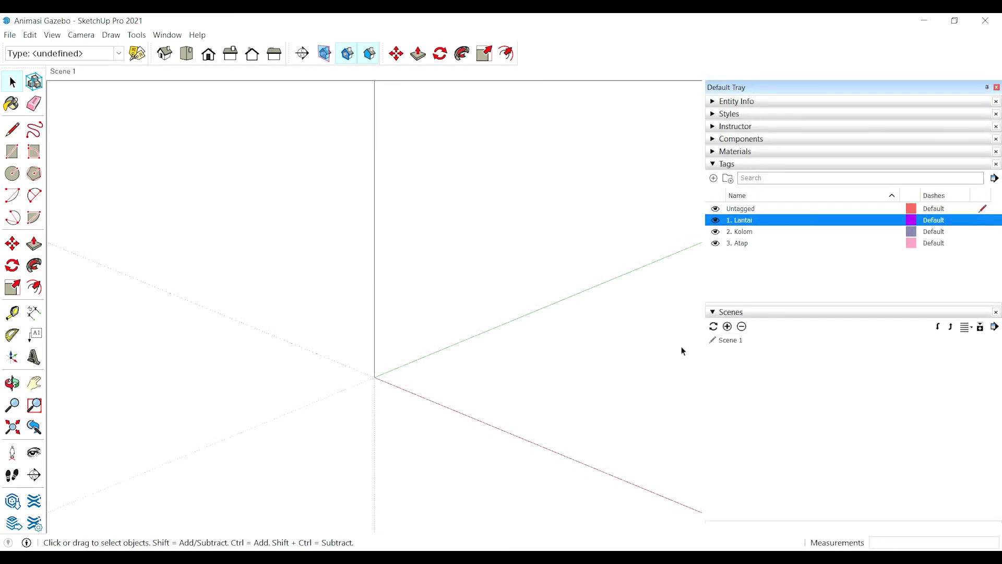
pyautogui.press('Down')
pyautogui.press('Down')
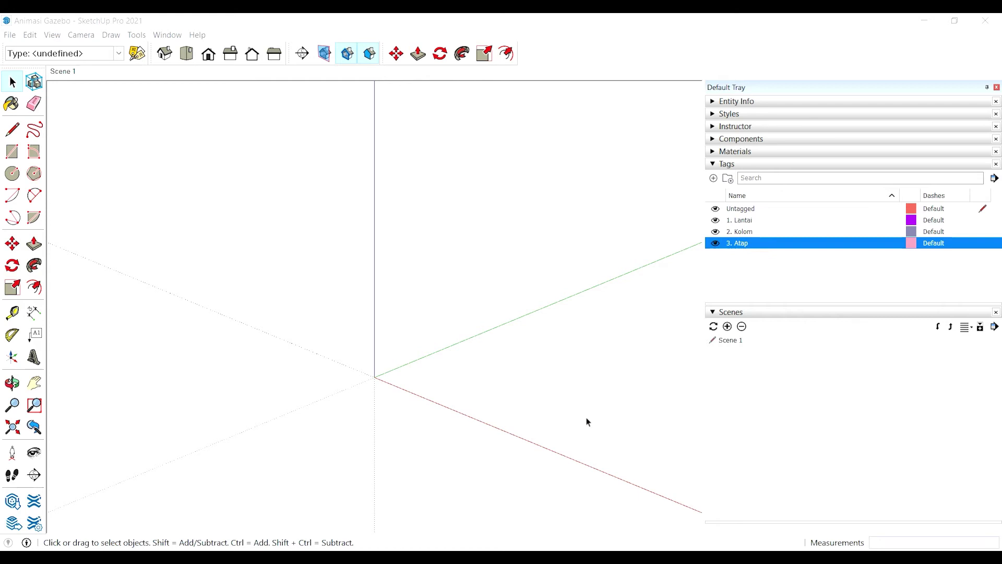
# Step: Hide the 2. Kolom and 3. Atap tags, keeping only the 1. Lantai tag shown
pyautogui.click(746, 222)
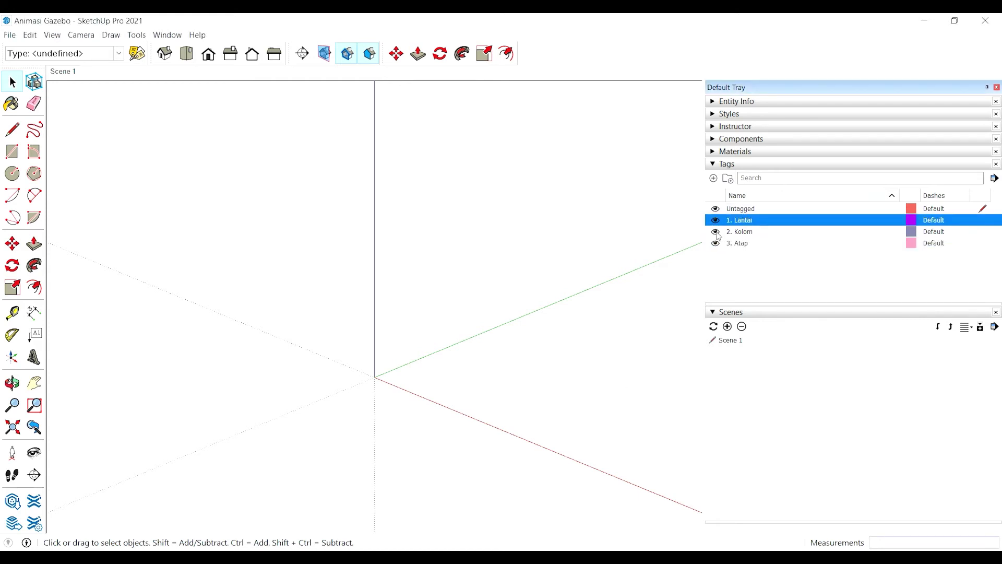
pyautogui.click(716, 231)
pyautogui.click(715, 244)
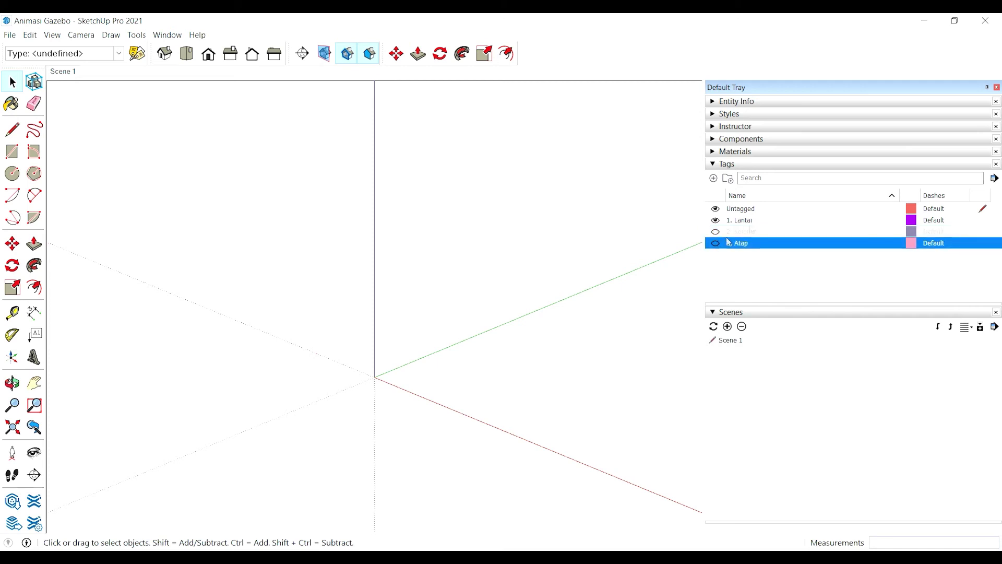
pyautogui.click(755, 224)
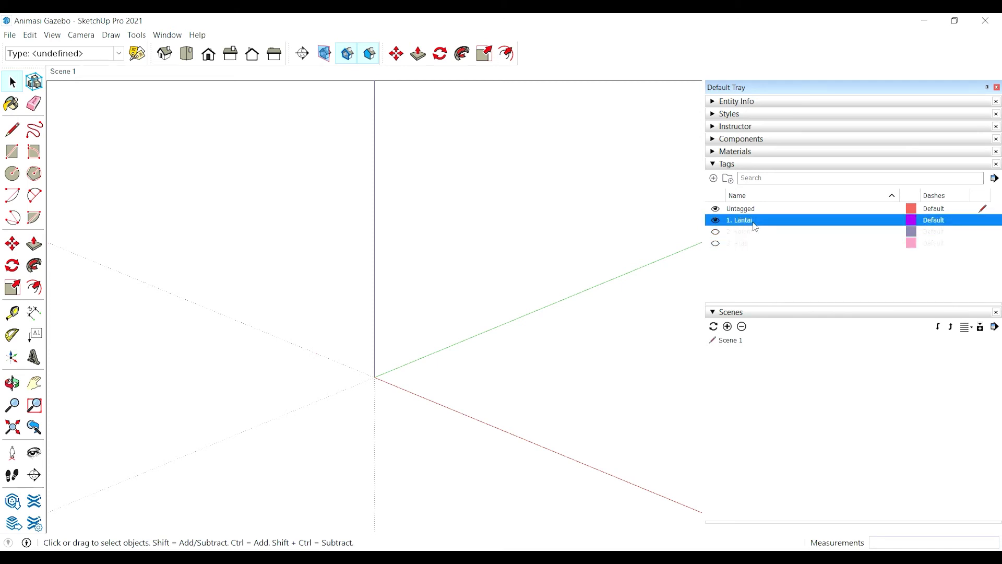
# Step: Display the section planes and open the floor group for editing
pyautogui.click(324, 55)
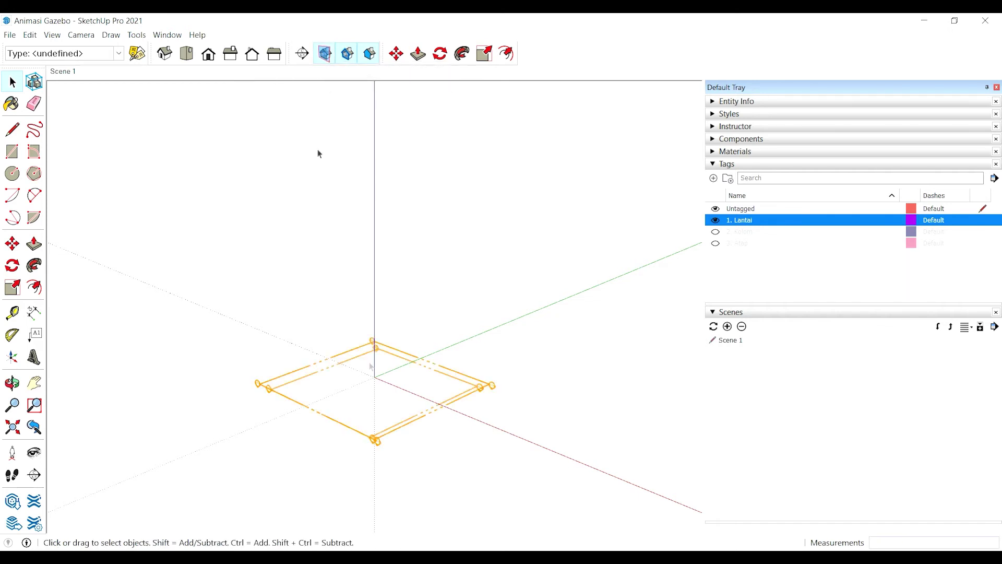
pyautogui.click(268, 391)
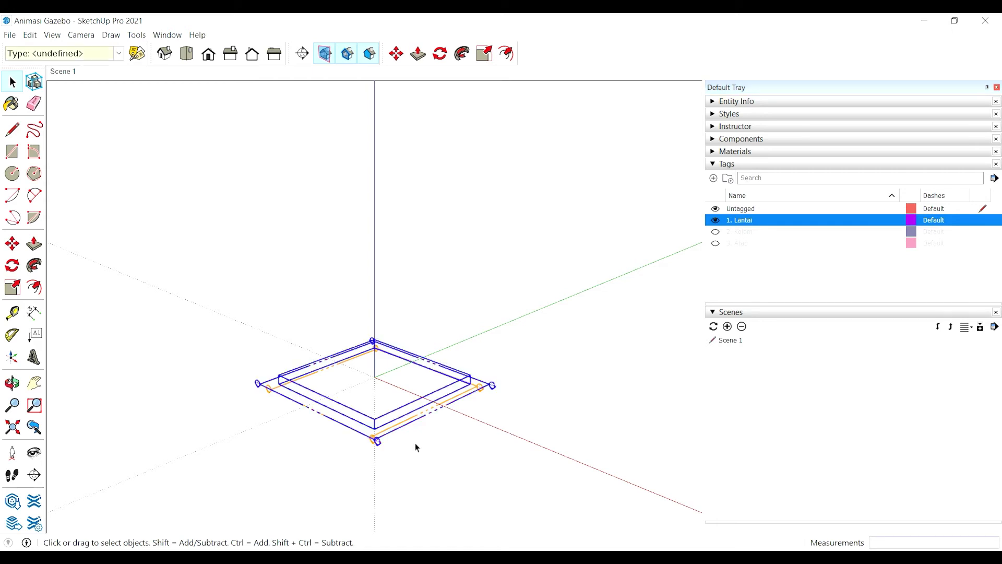
pyautogui.doubleClick(374, 425)
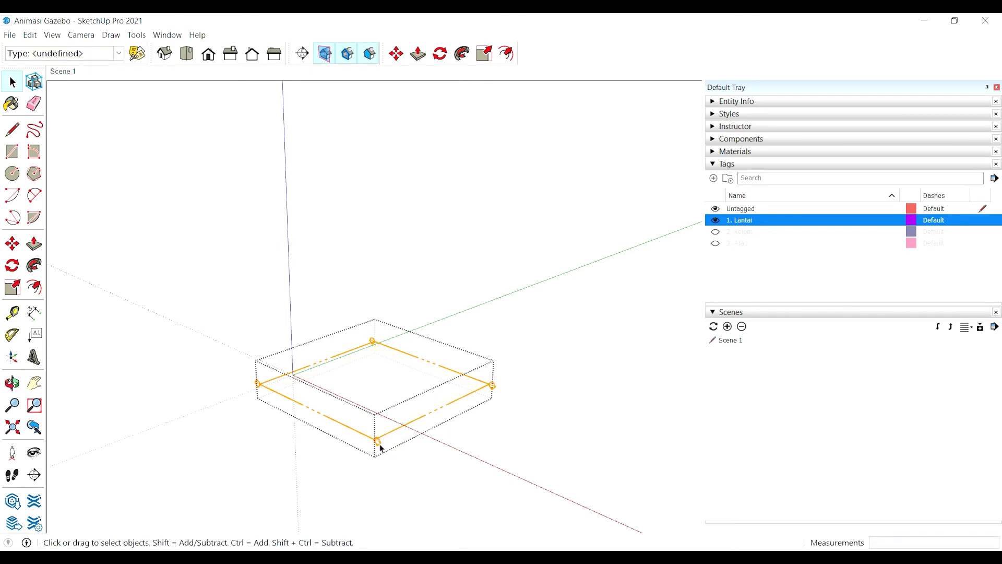
# Step: Place a second horizontal section plane in the floor group, move it up about 3' 3 3/8" above the slab, and exit the group
pyautogui.click(300, 56)
pyautogui.press('space')
pyautogui.click(490, 387)
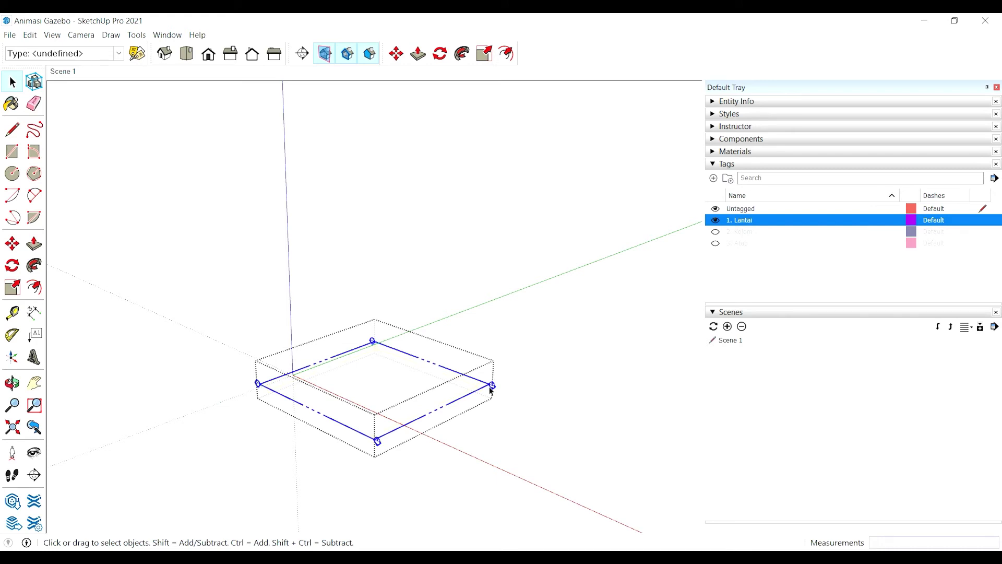
pyautogui.press('m')
pyautogui.moveTo(490, 387); pyautogui.dragTo(493, 356)
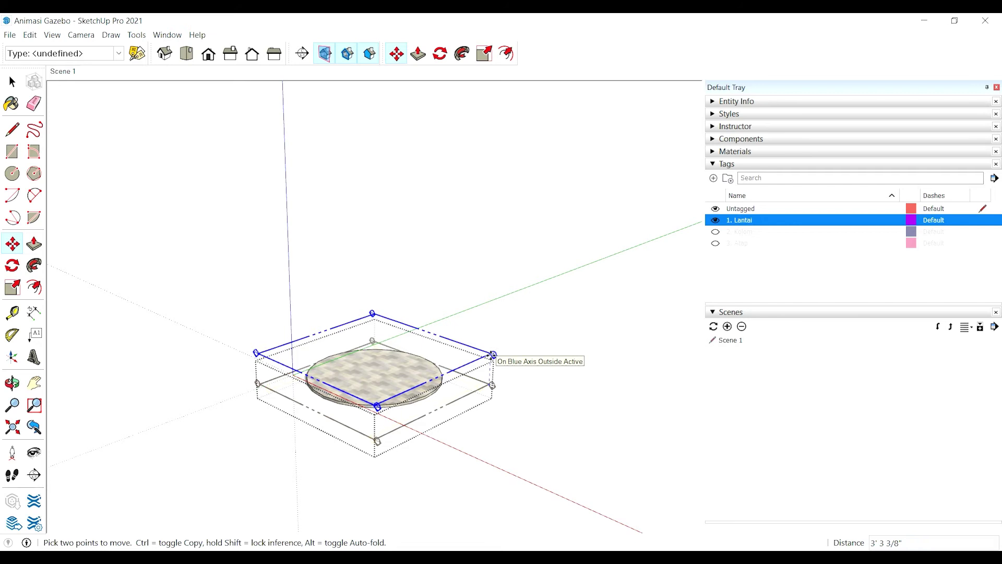
pyautogui.click(493, 355)
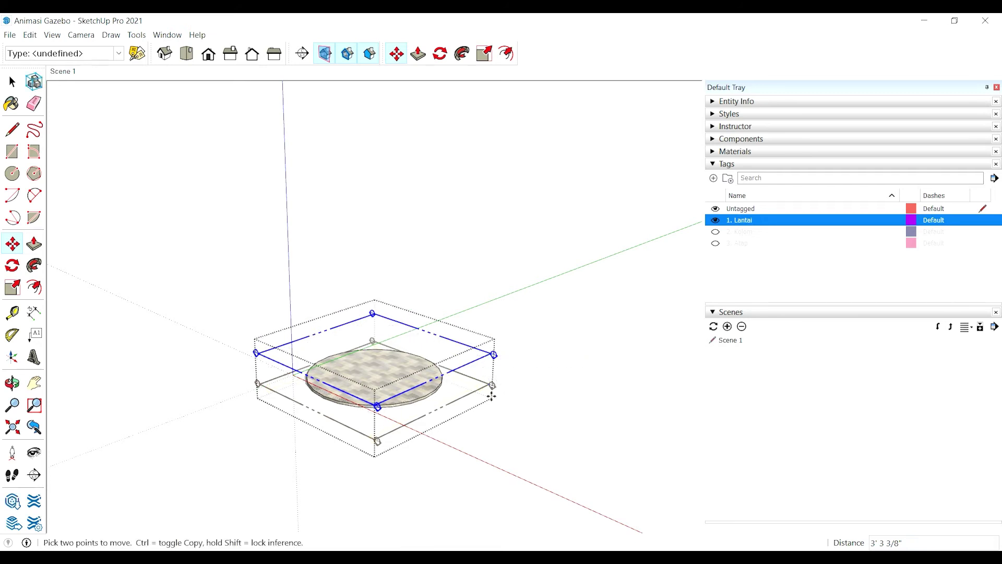
pyautogui.click(12, 82)
pyautogui.click(439, 201)
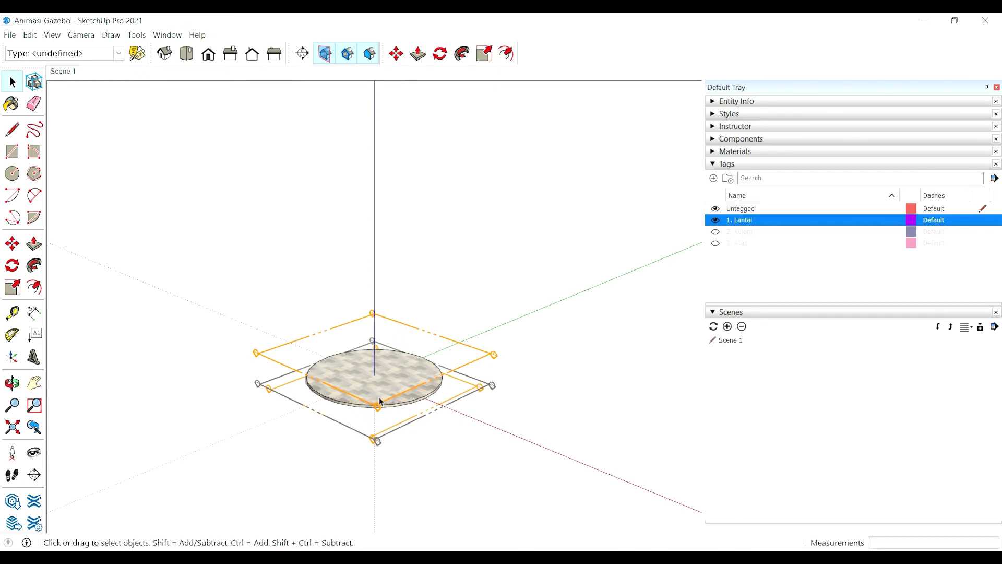
# Step: Save the floor view with section planes hidden as a second scene and preview the transition between Scene 1 and Scene 2
pyautogui.click(329, 60)
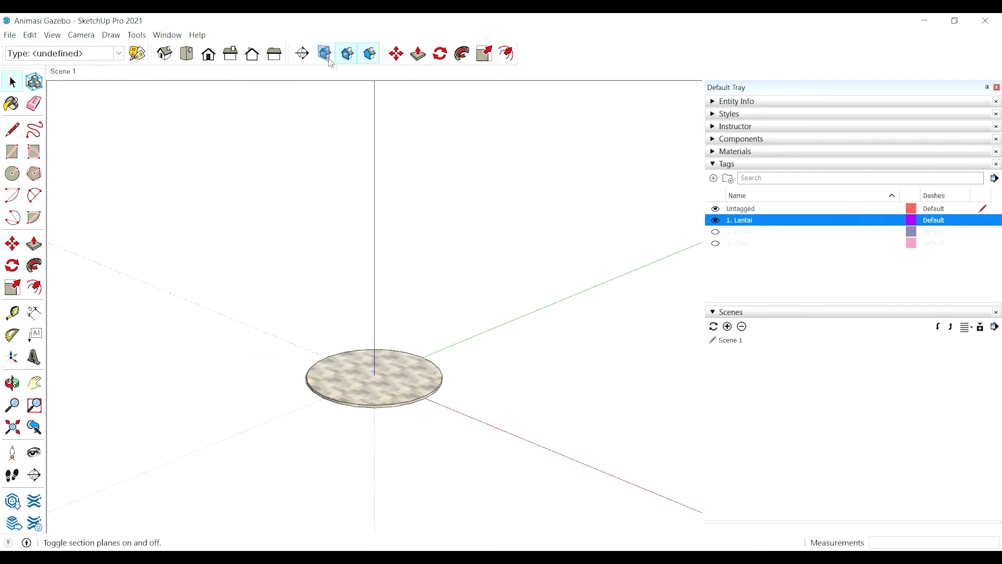
pyautogui.click(727, 327)
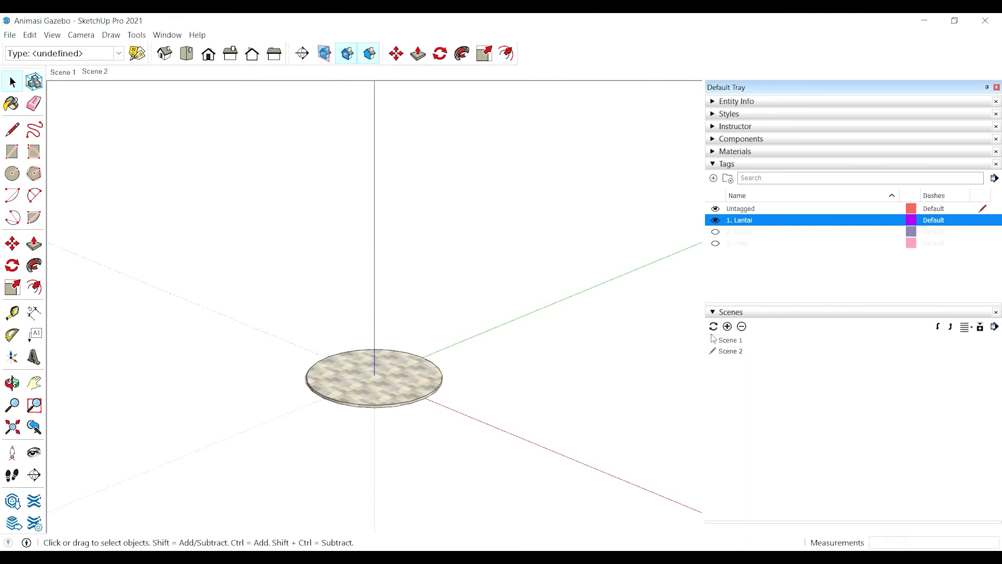
pyautogui.click(715, 340)
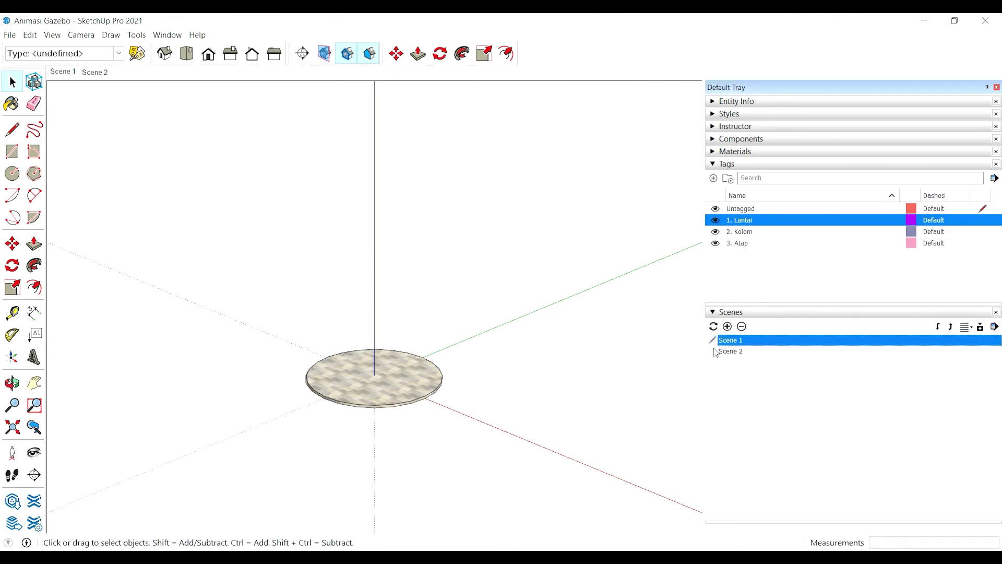
pyautogui.click(731, 352)
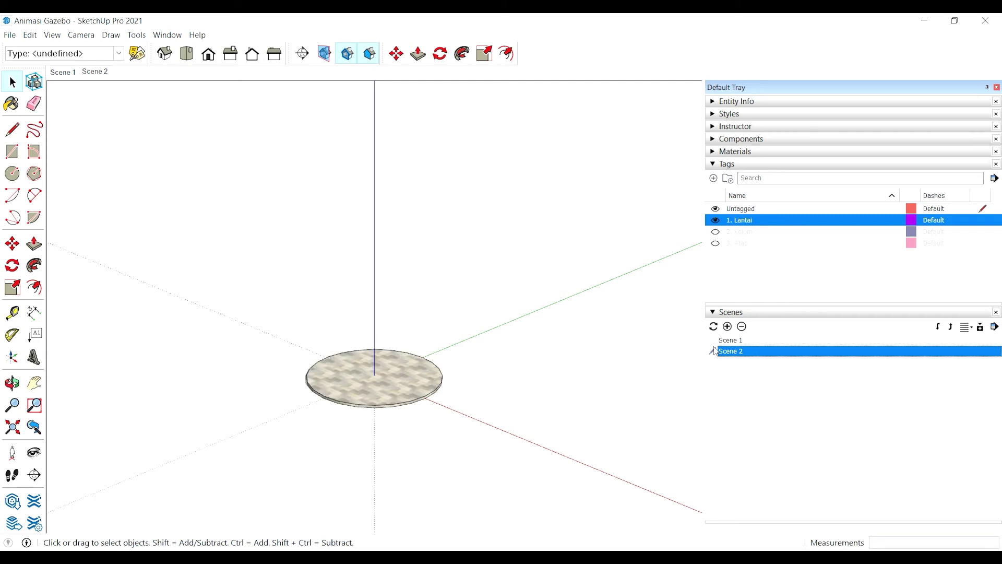
pyautogui.click(714, 340)
pyautogui.click(715, 351)
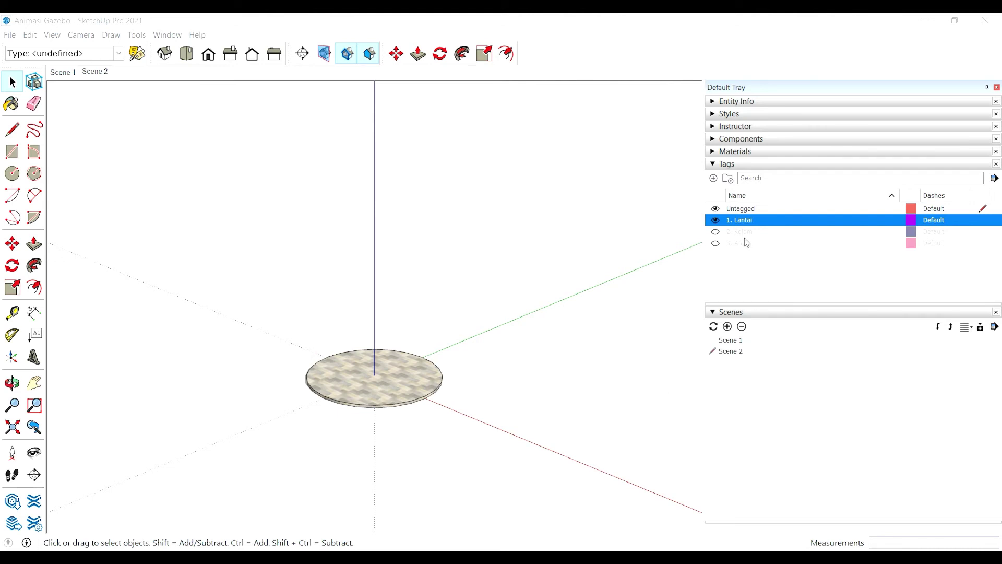
# Step: Show only the 2. Kolom tag instead of 1. Lantai, with section planes displayed, and open the columns group for editing
pyautogui.click(715, 222)
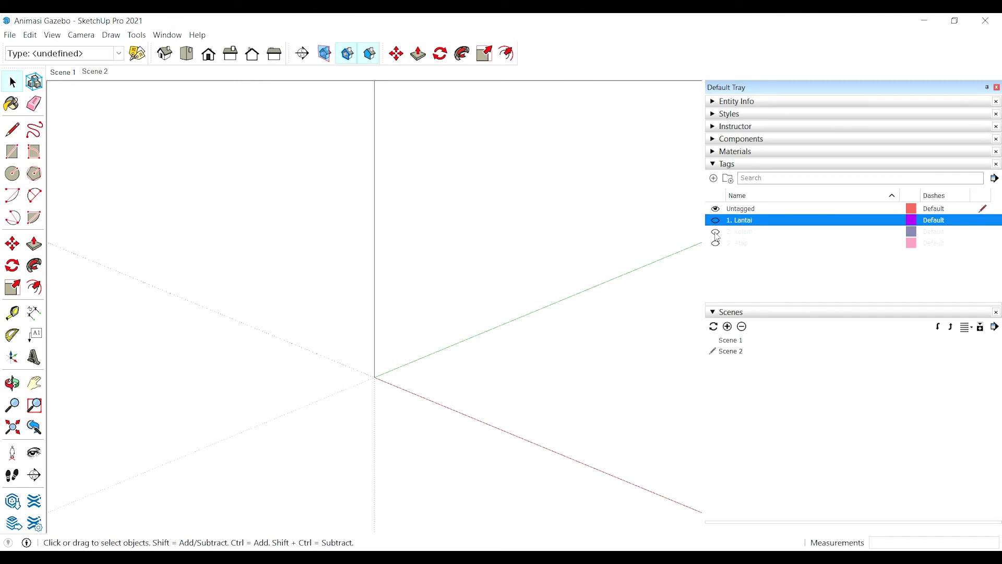
pyautogui.click(716, 233)
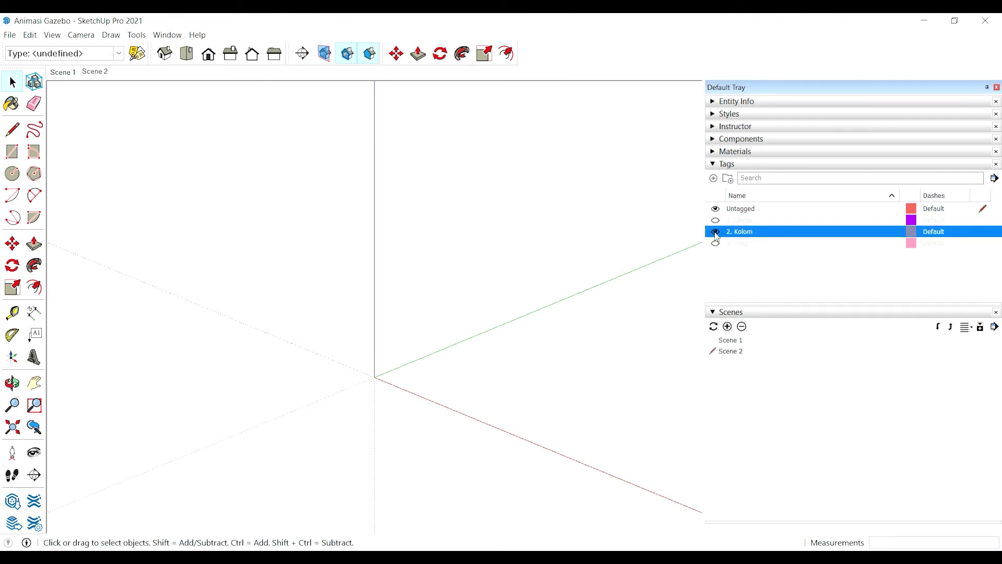
pyautogui.click(325, 55)
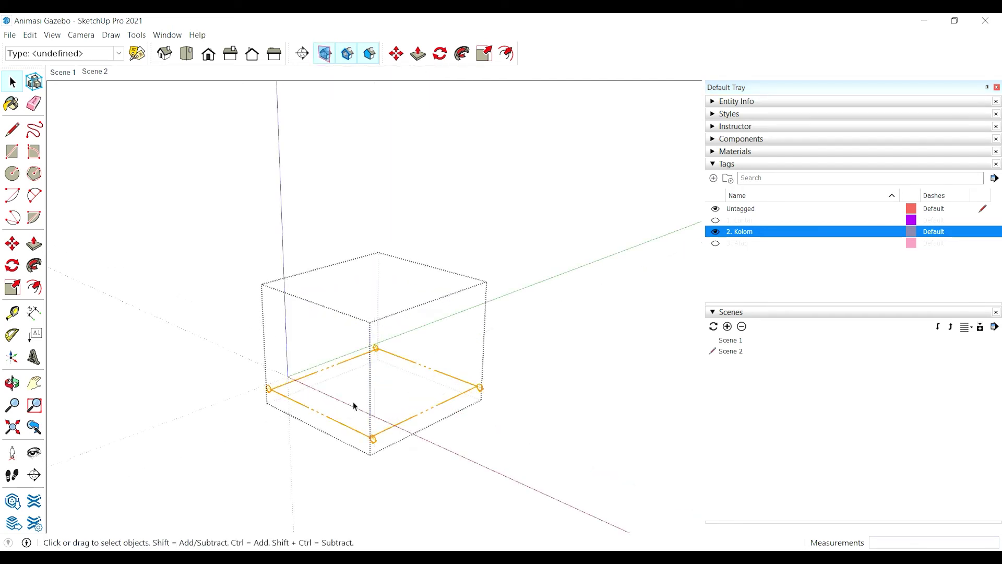
# Step: Place a second horizontal section plane in the columns group, move it up about 10' 7" above the columns, and exit the group
pyautogui.click(302, 53)
pyautogui.click(427, 458)
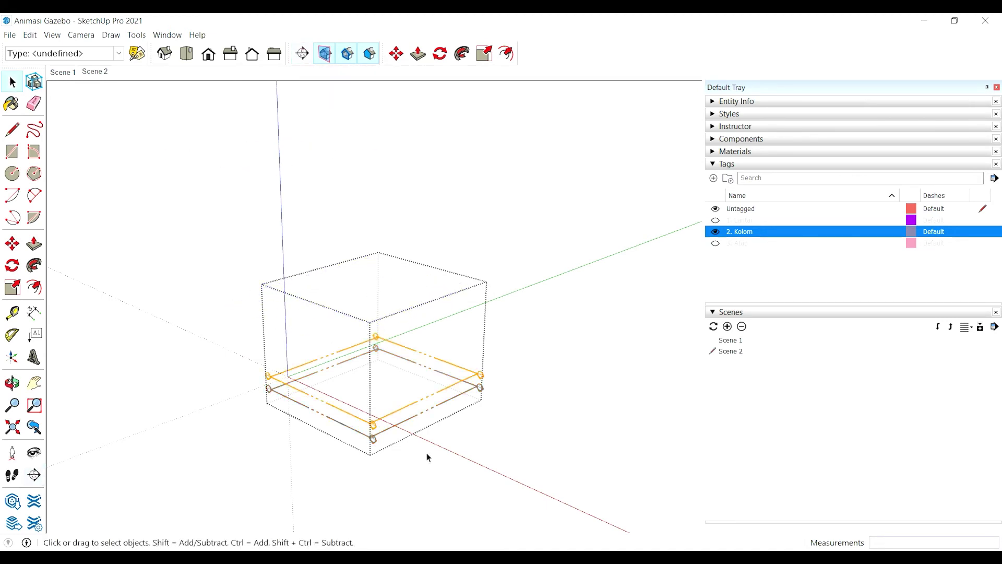
pyautogui.click(478, 377)
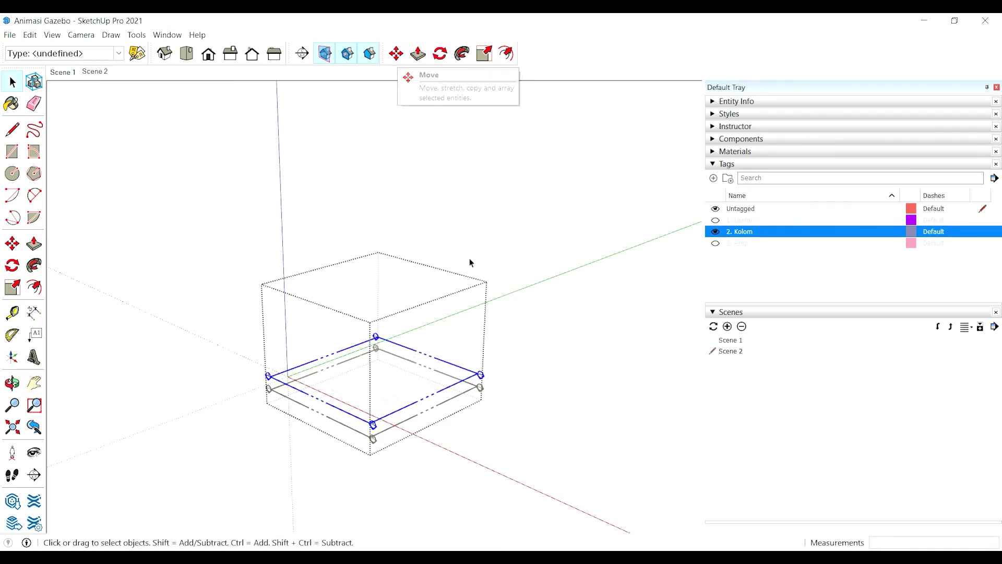
pyautogui.press('m')
pyautogui.click(480, 375)
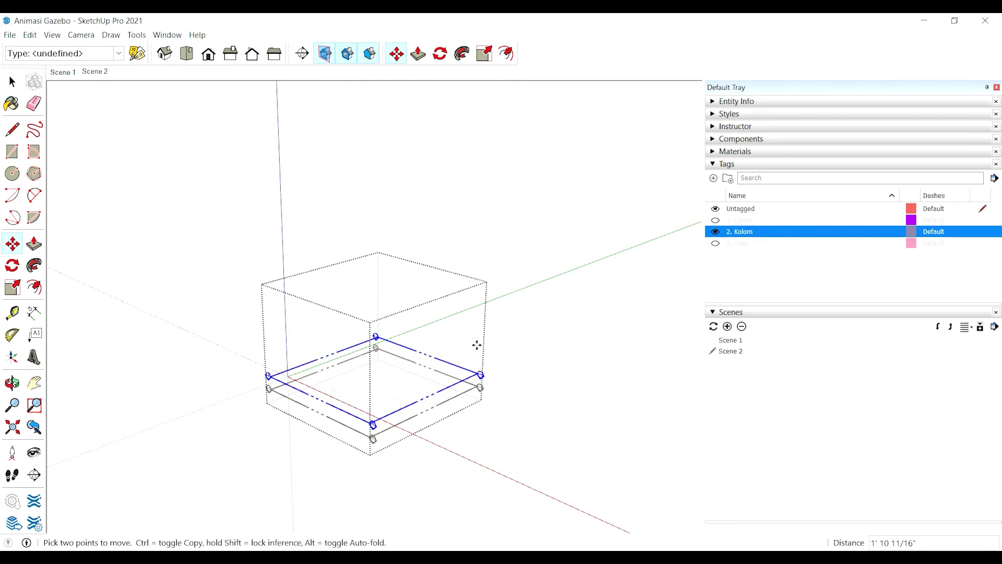
pyautogui.click(473, 270)
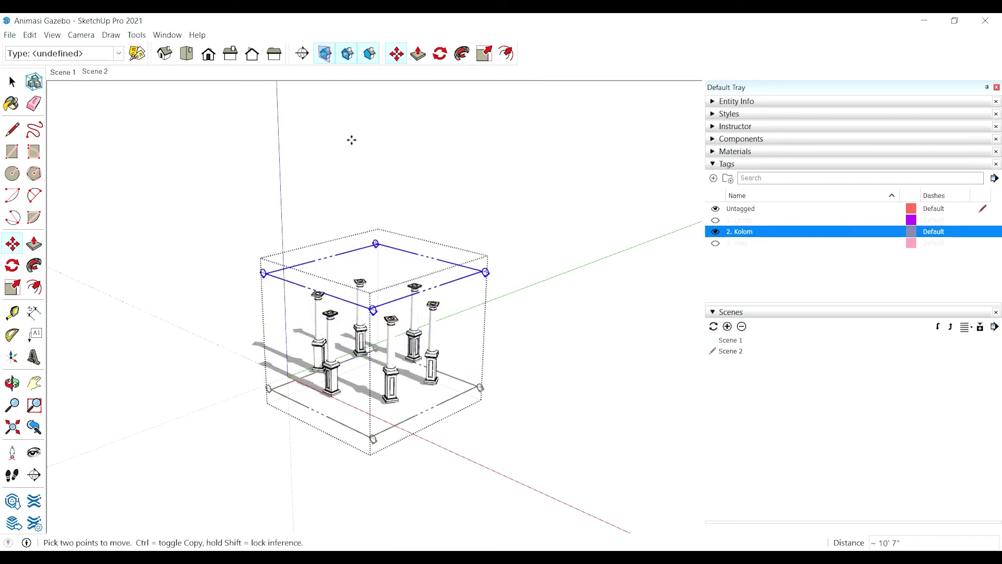
pyautogui.click(11, 87)
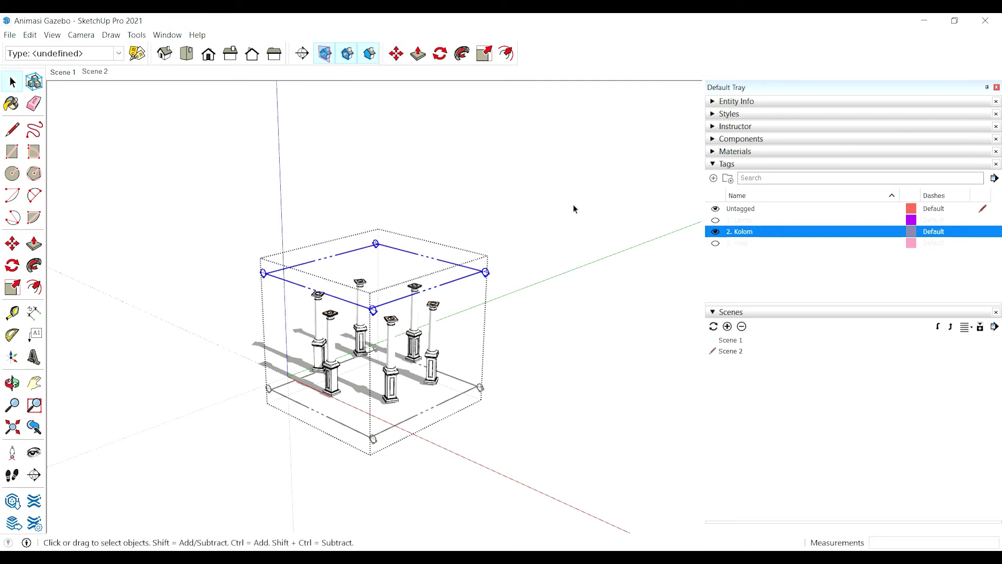
pyautogui.click(550, 221)
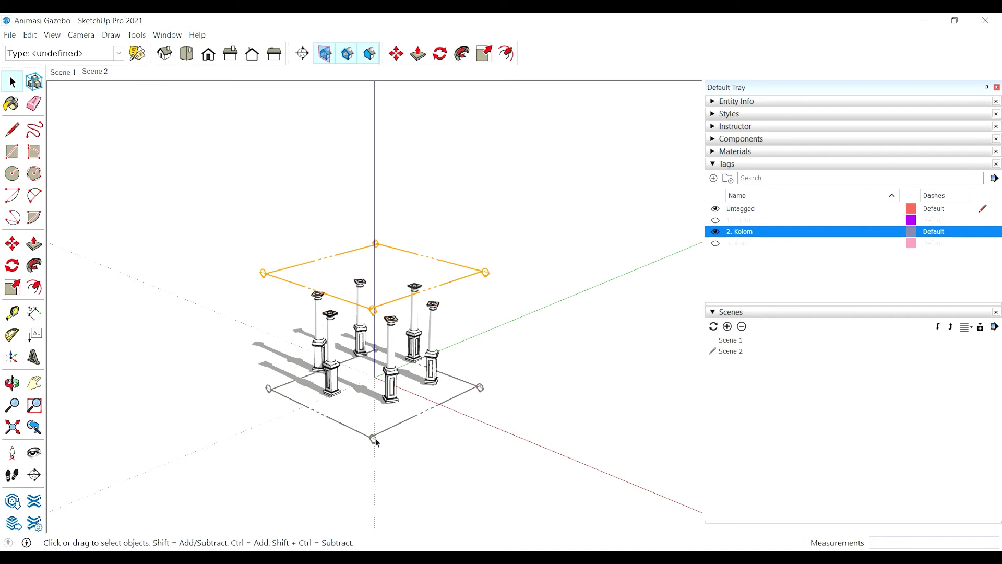
# Step: Hide the section planes, show the 1. Lantai tag together with the columns, and save the view as a third scene
pyautogui.click(324, 53)
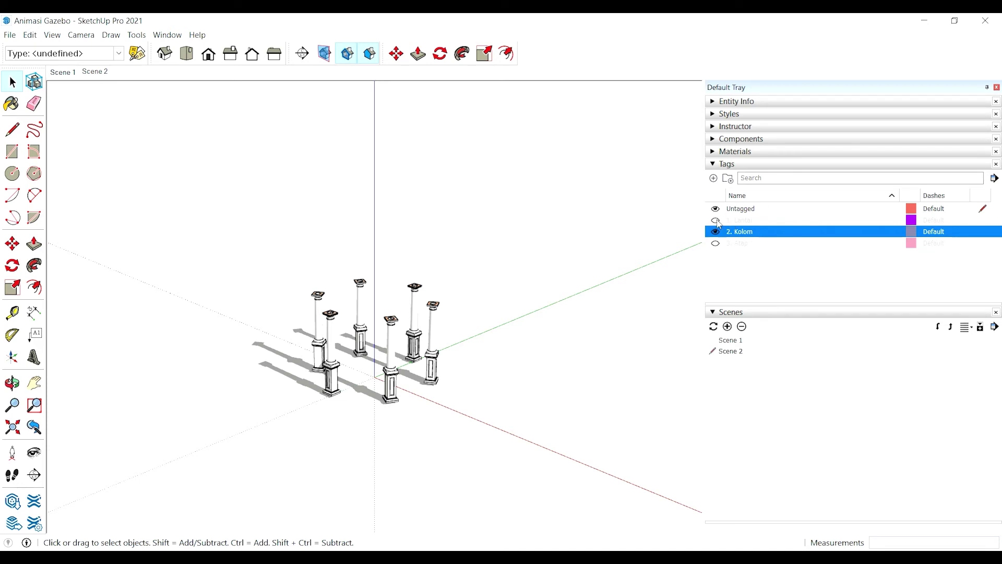
pyautogui.click(715, 221)
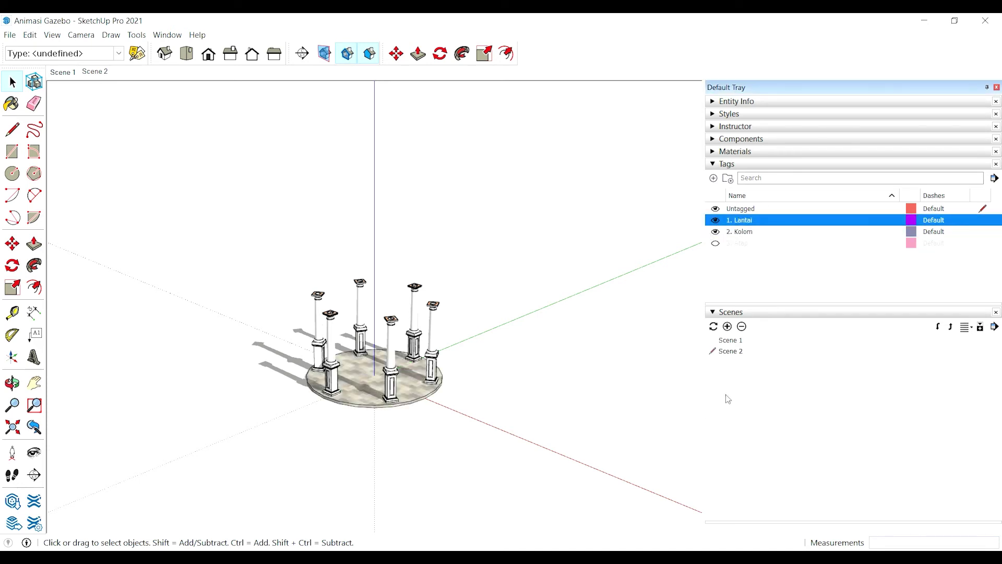
pyautogui.click(727, 327)
# Step: Preview the transitions from Scene 1 through Scene 2 to Scene 3
pyautogui.doubleClick(713, 341)
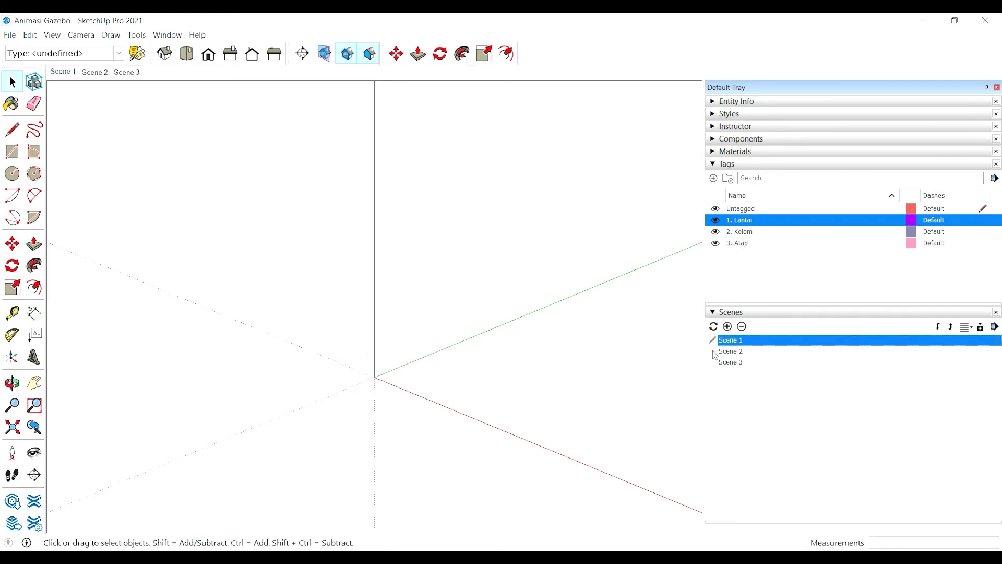
pyautogui.doubleClick(715, 352)
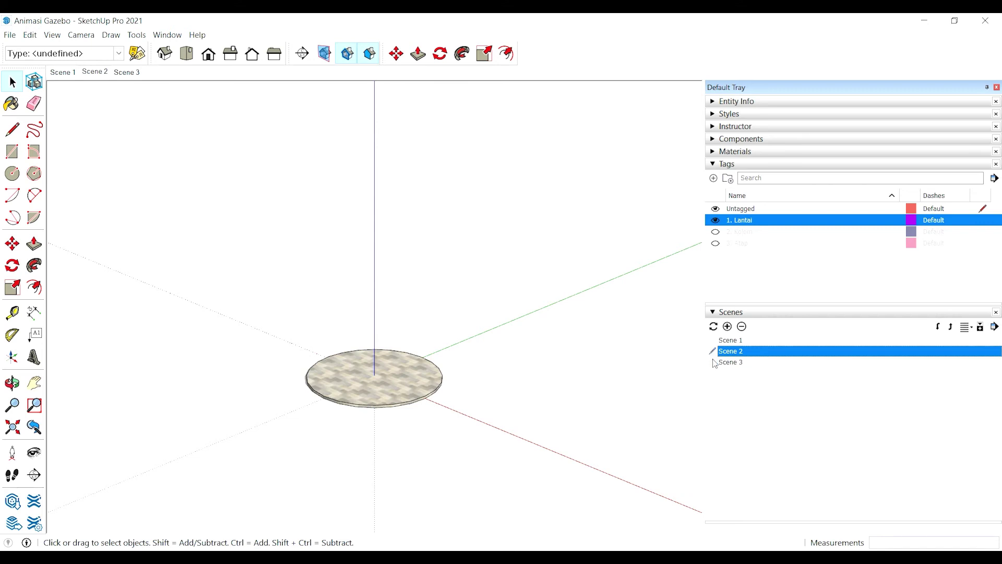
pyautogui.doubleClick(714, 362)
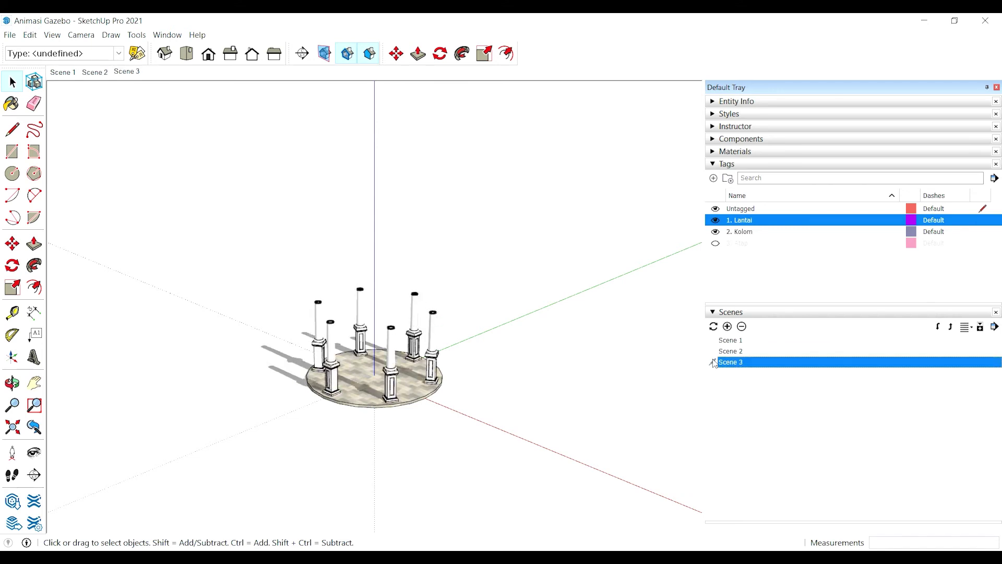
# Step: Show only the 3. Atap tag instead of floor and columns, display the section planes, and open the roof group for editing
pyautogui.click(740, 231)
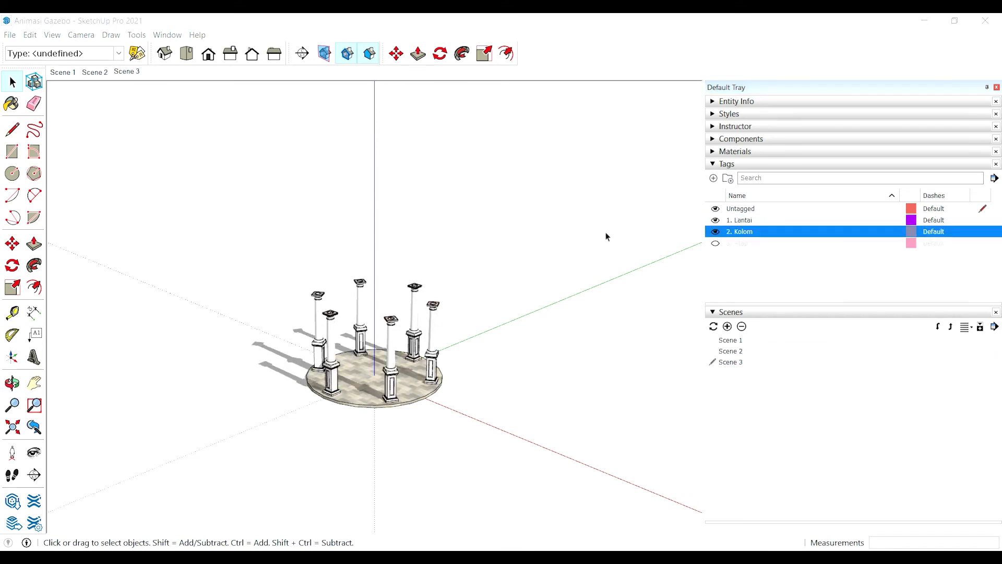
pyautogui.click(715, 244)
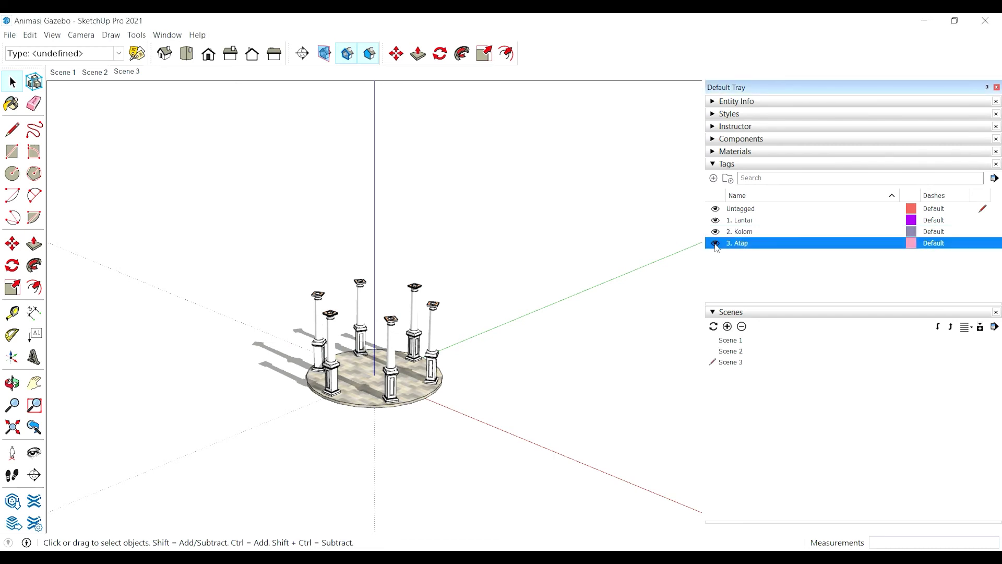
pyautogui.click(715, 231)
pyautogui.click(716, 220)
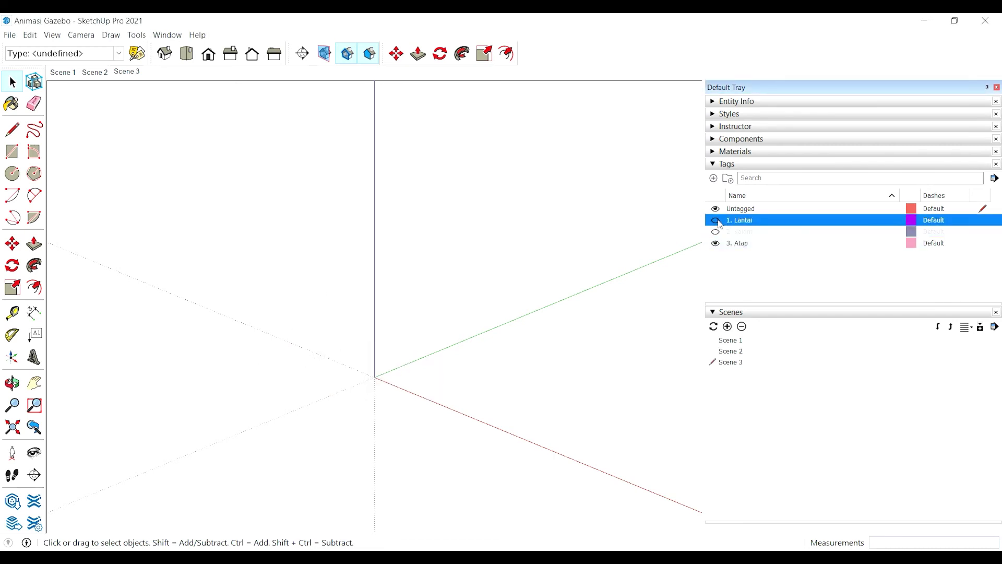
pyautogui.click(321, 60)
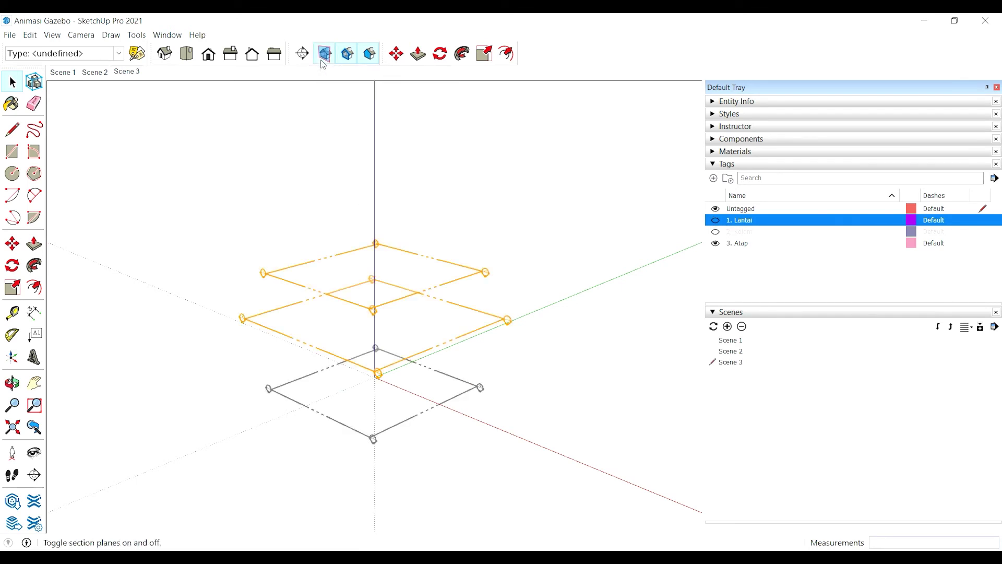
pyautogui.doubleClick(509, 326)
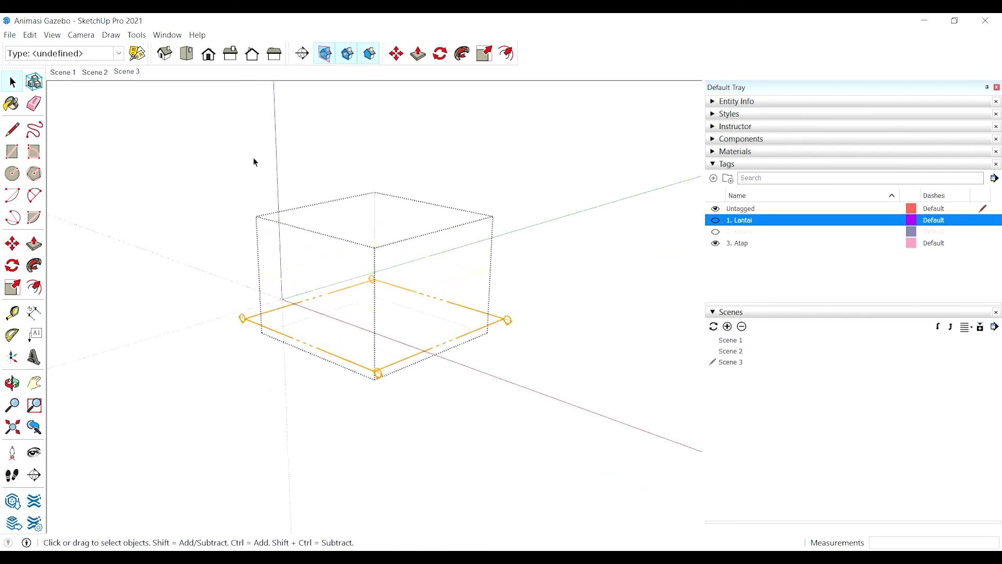
# Step: Place a second horizontal section plane in the roof group, move it up about 7' 15/16" above the dome, and exit the group
pyautogui.click(308, 55)
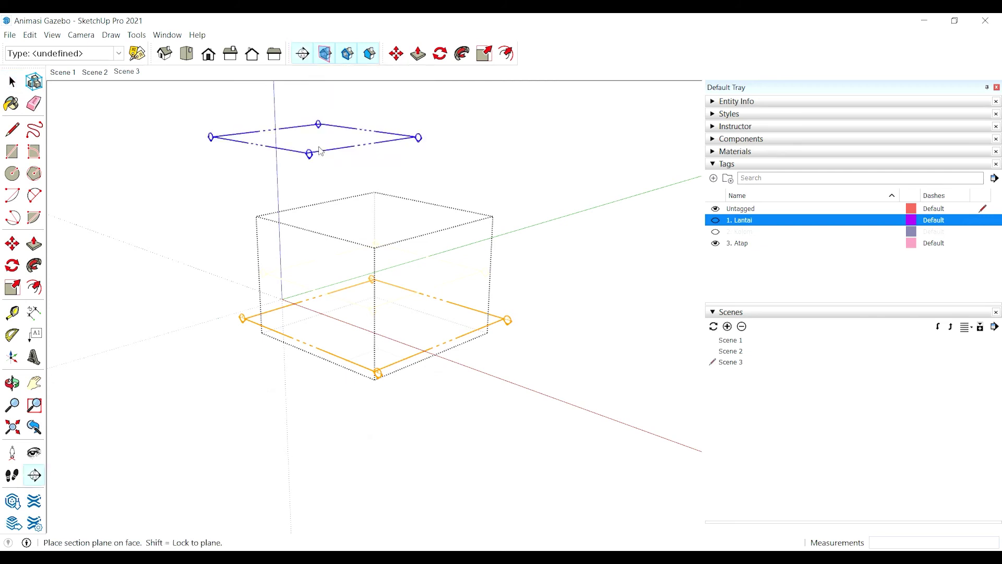
pyautogui.click(377, 223)
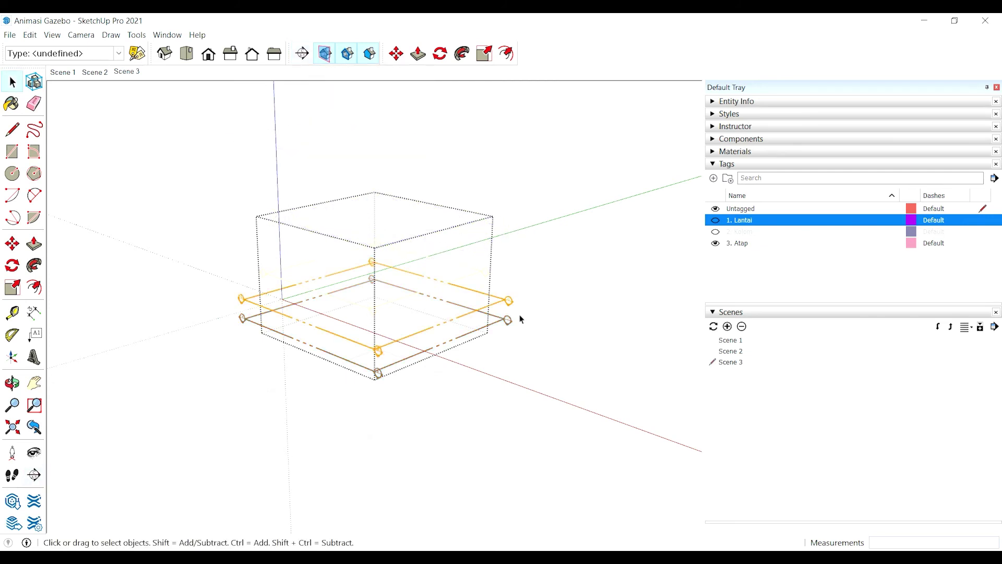
pyautogui.click(508, 302)
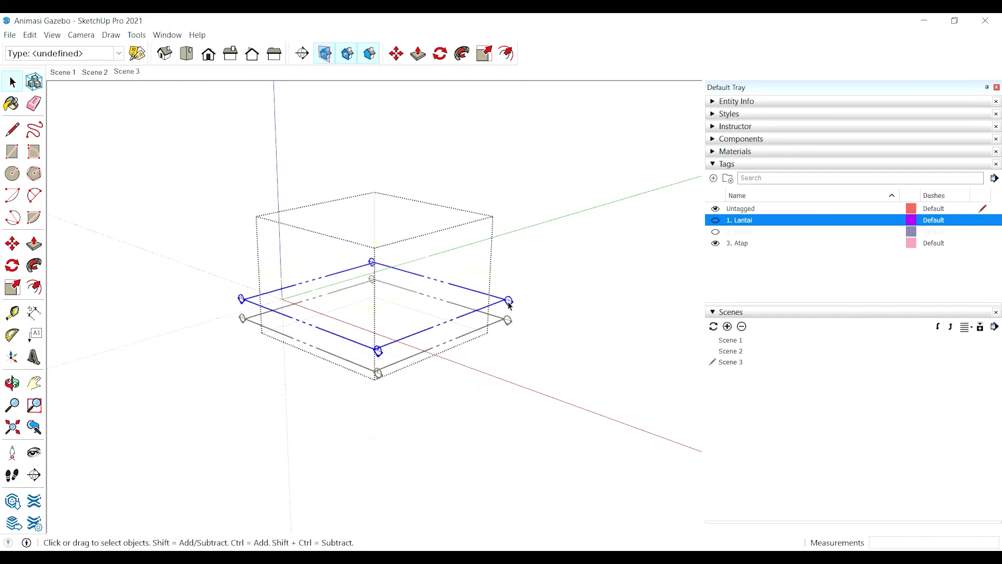
pyautogui.click(397, 54)
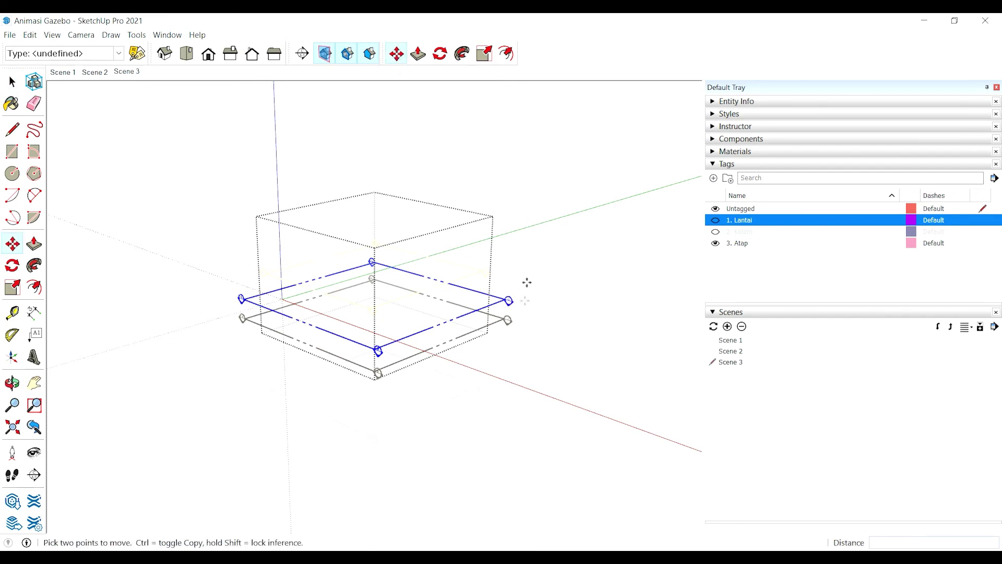
pyautogui.click(507, 303)
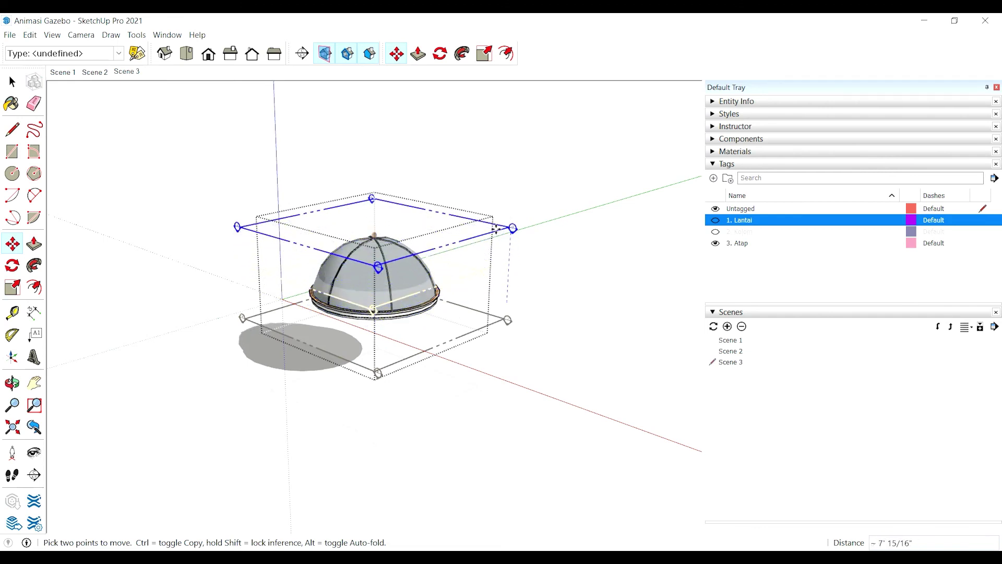
pyautogui.click(496, 228)
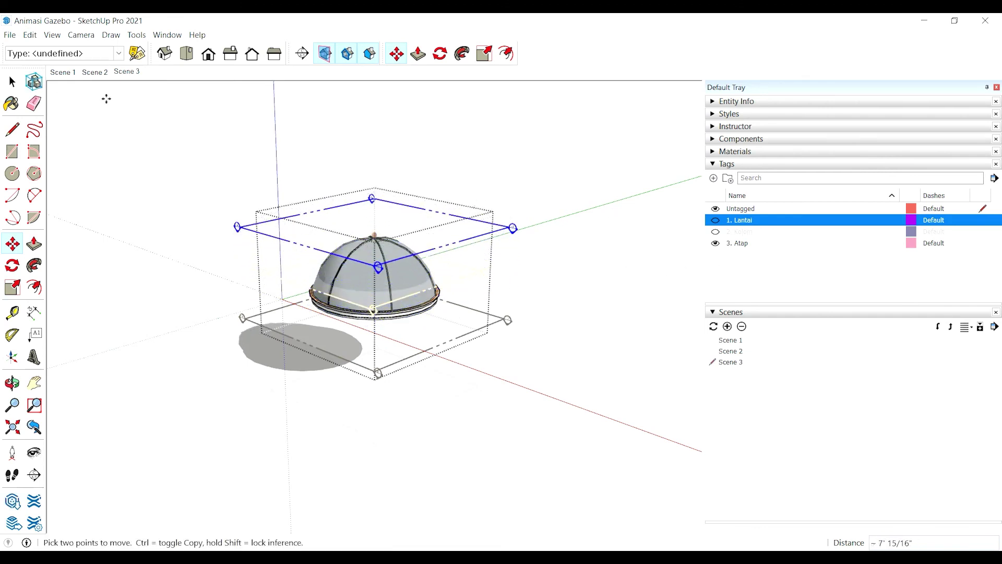
pyautogui.click(13, 83)
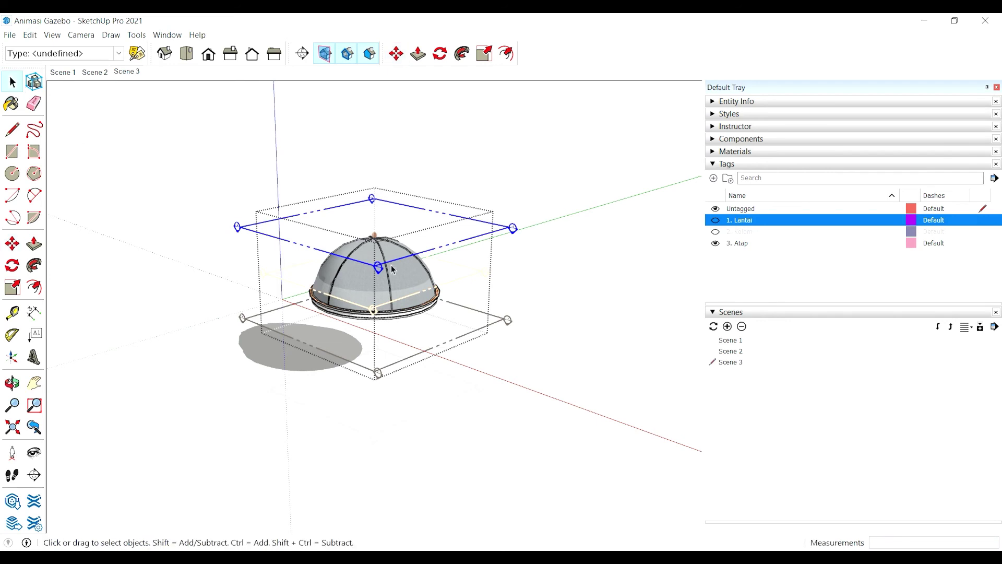
# Step: Show the floor and column tags with the roof, hide the section planes, and save the complete gazebo as a fourth scene
pyautogui.click(715, 231)
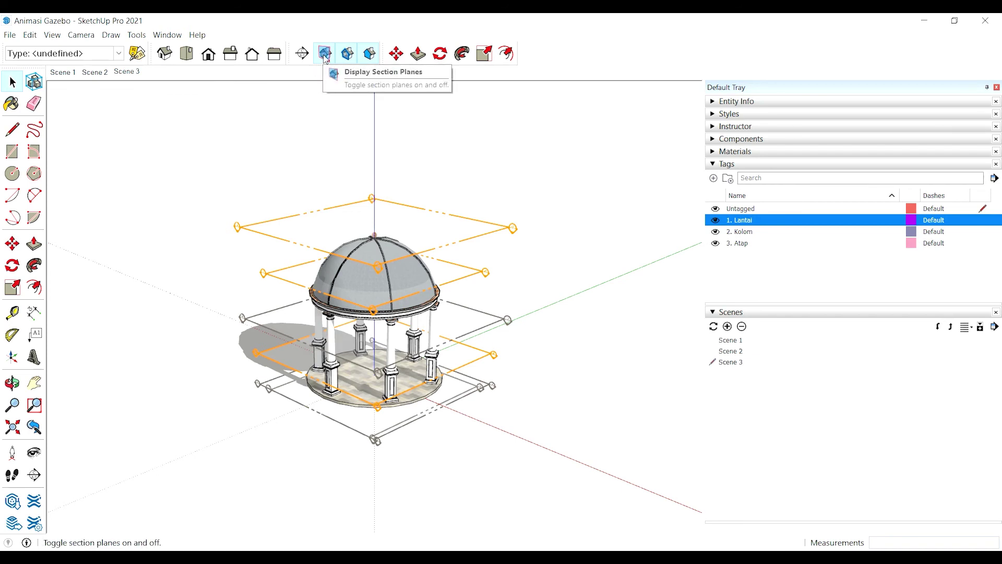
pyautogui.click(324, 54)
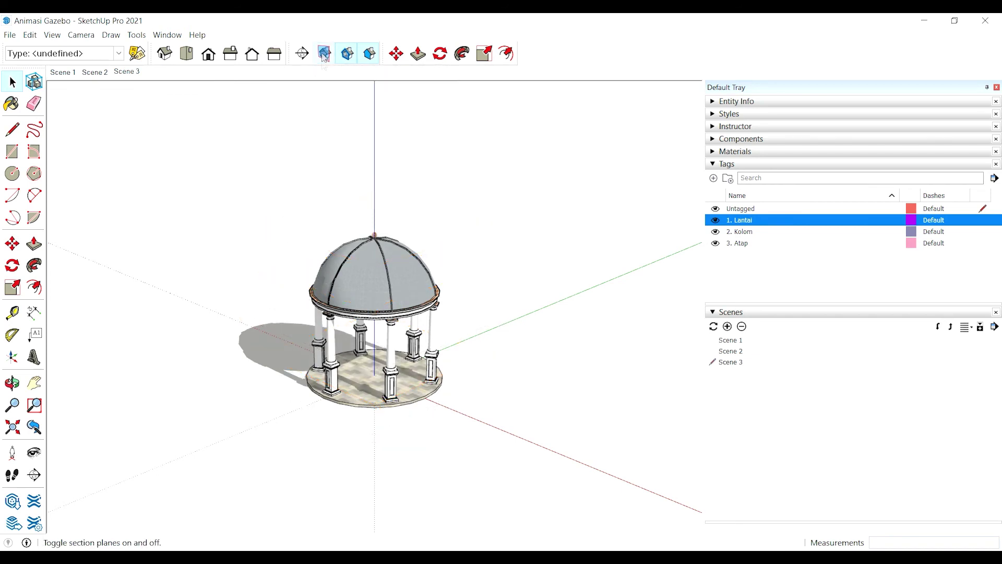
pyautogui.click(727, 327)
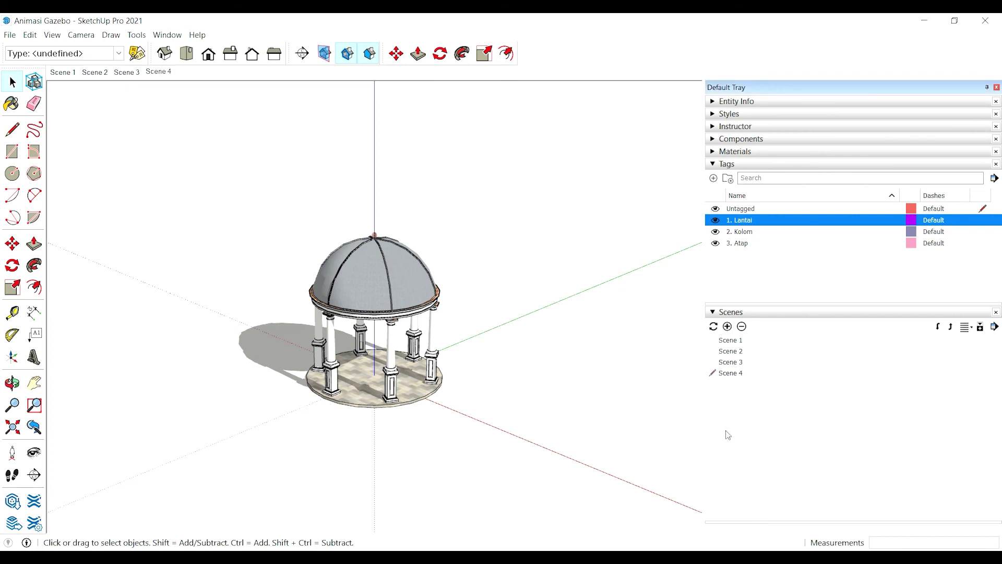
# Step: Step through Scene 1 to Scene 4 in order to preview each construction stage
pyautogui.click(730, 340)
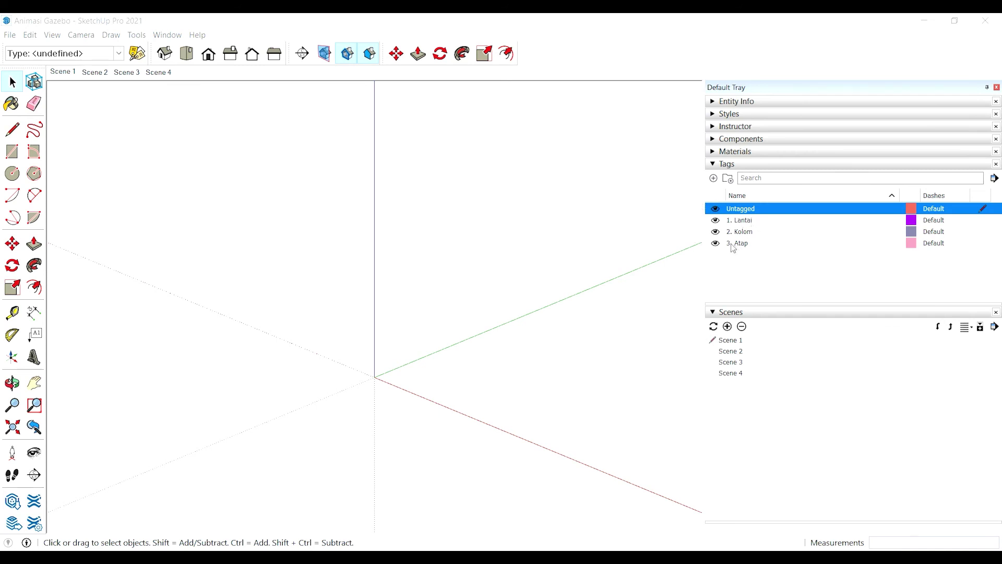
pyautogui.click(714, 351)
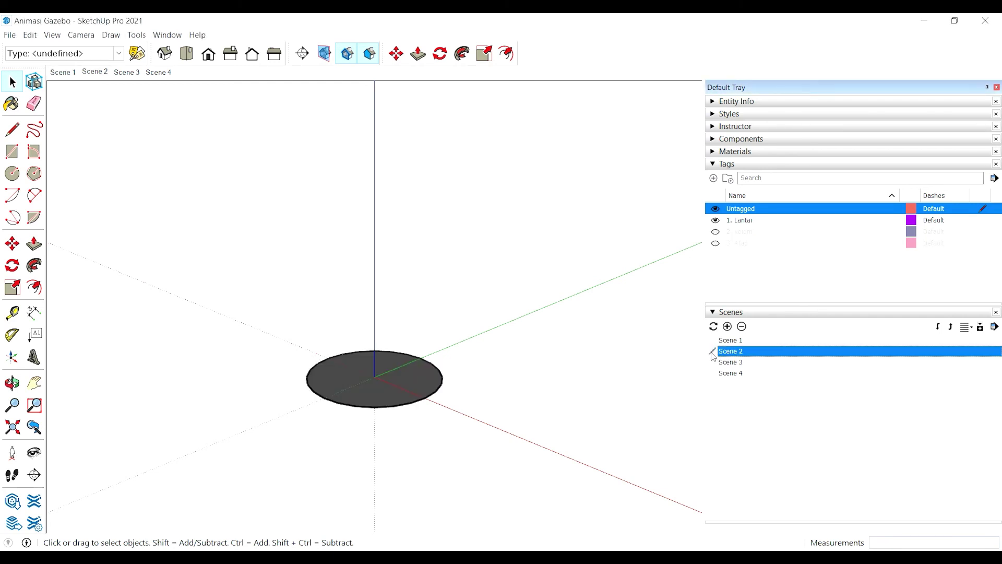
pyautogui.click(717, 362)
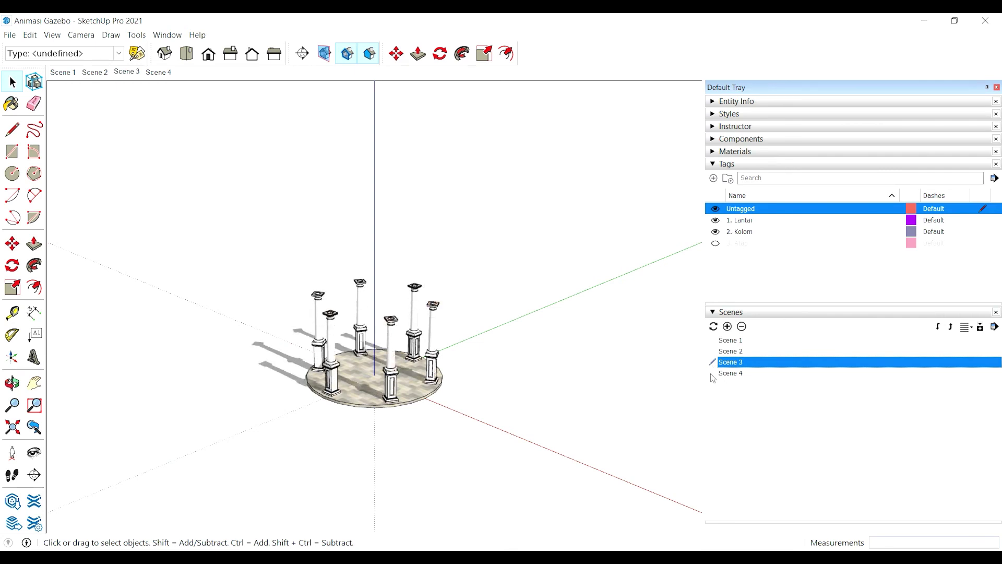
pyautogui.click(714, 374)
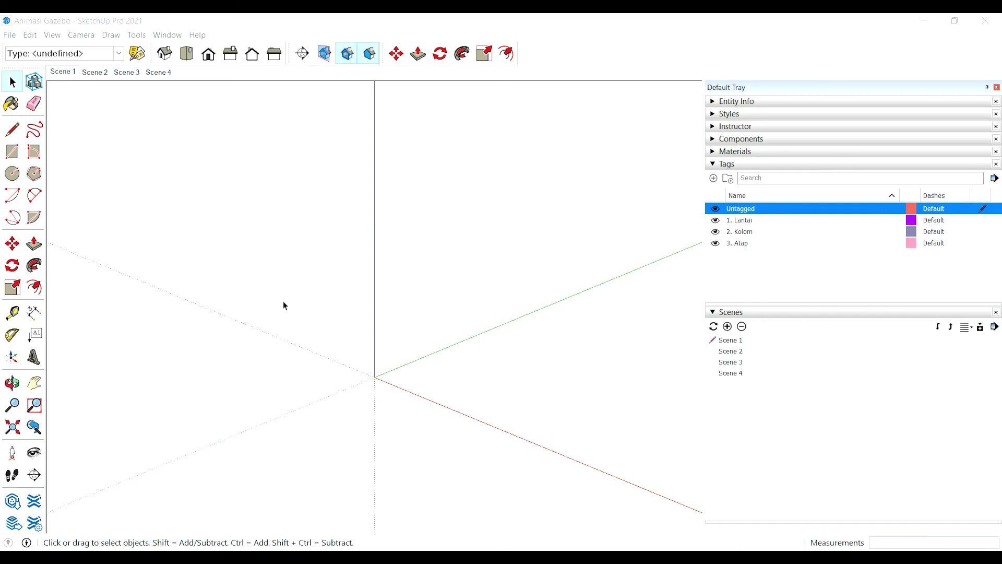
# Step: Play the scene animation from Scene 1 and stop it after the roof stage
pyautogui.rightClick(61, 76)
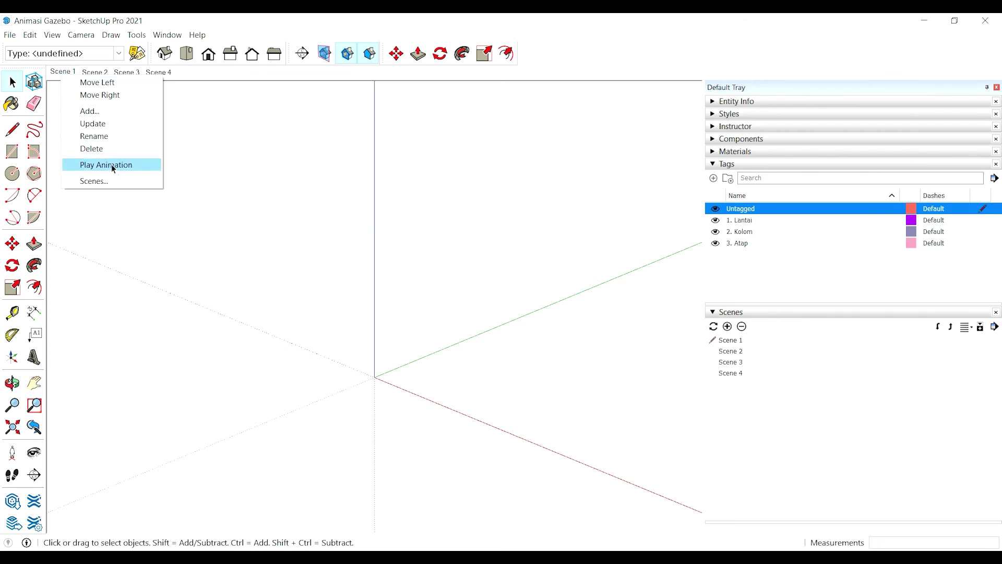
pyautogui.click(111, 165)
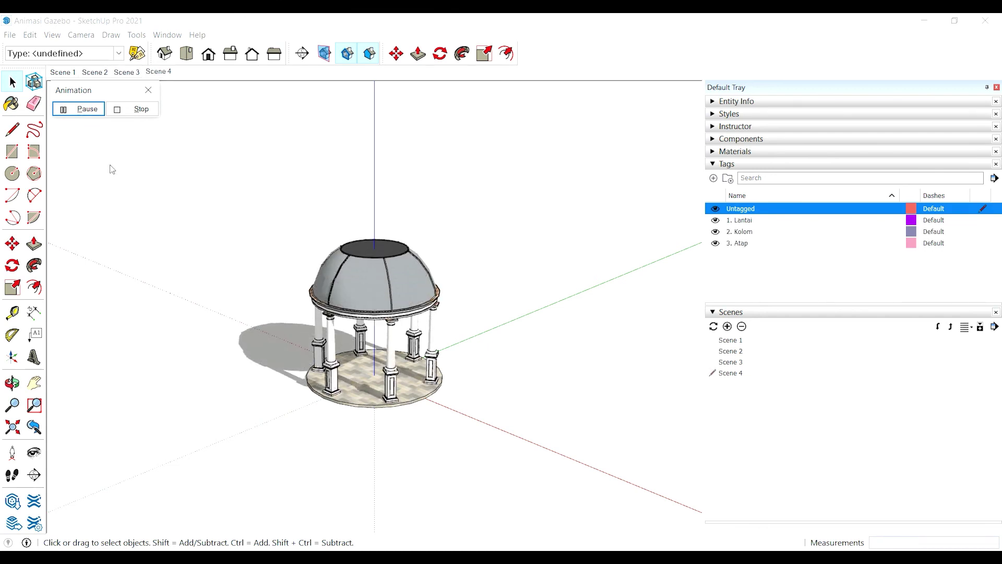
pyautogui.click(122, 111)
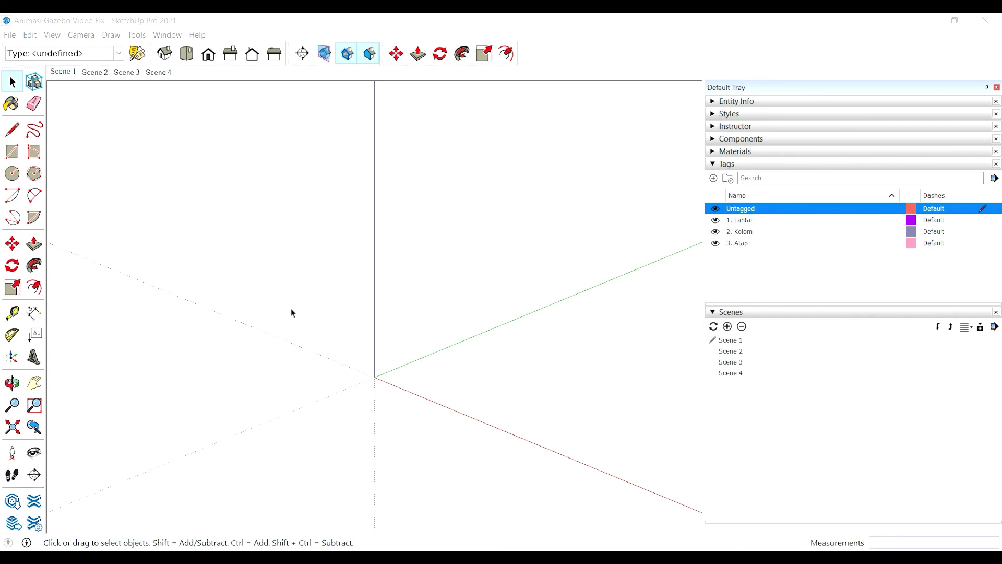
# Step: Review the scene transition and scene delay times in the model's animation settings
pyautogui.click(54, 35)
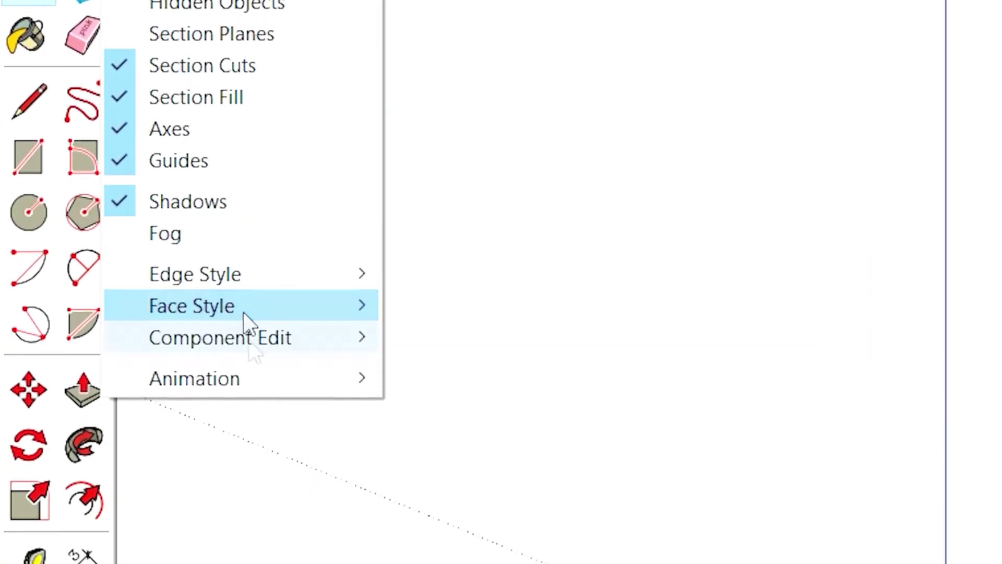
pyautogui.moveTo(261, 495)
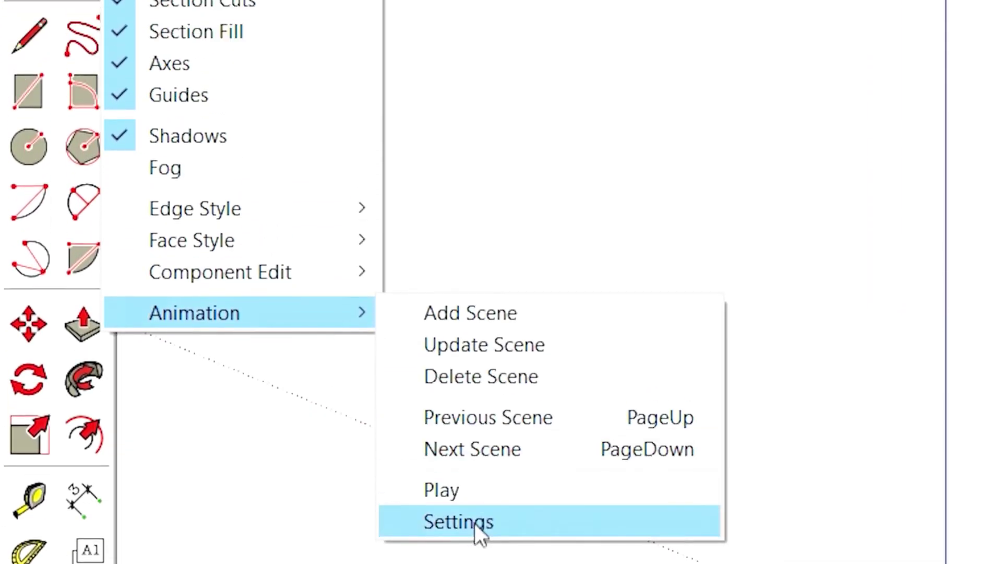
pyautogui.click(474, 522)
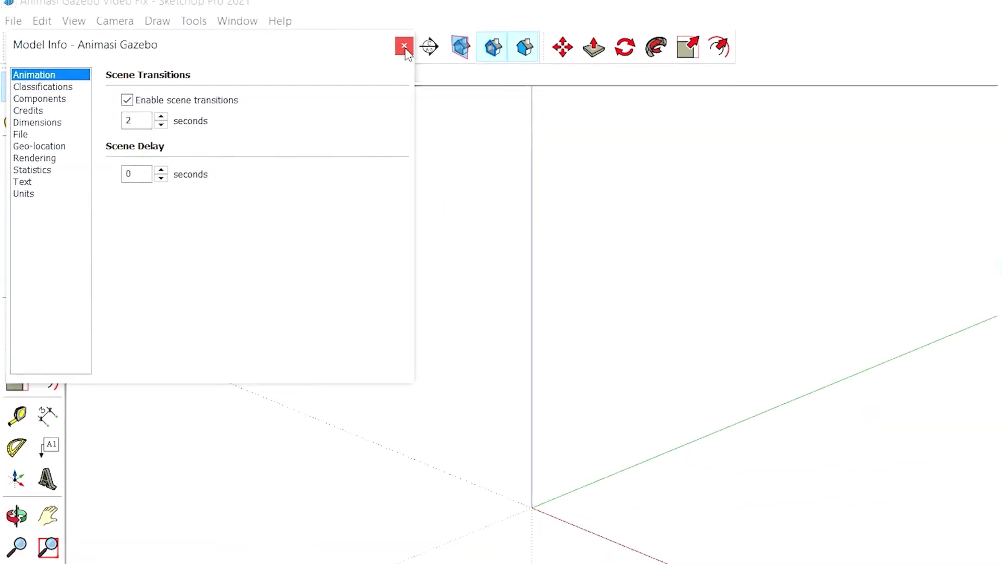
pyautogui.click(405, 47)
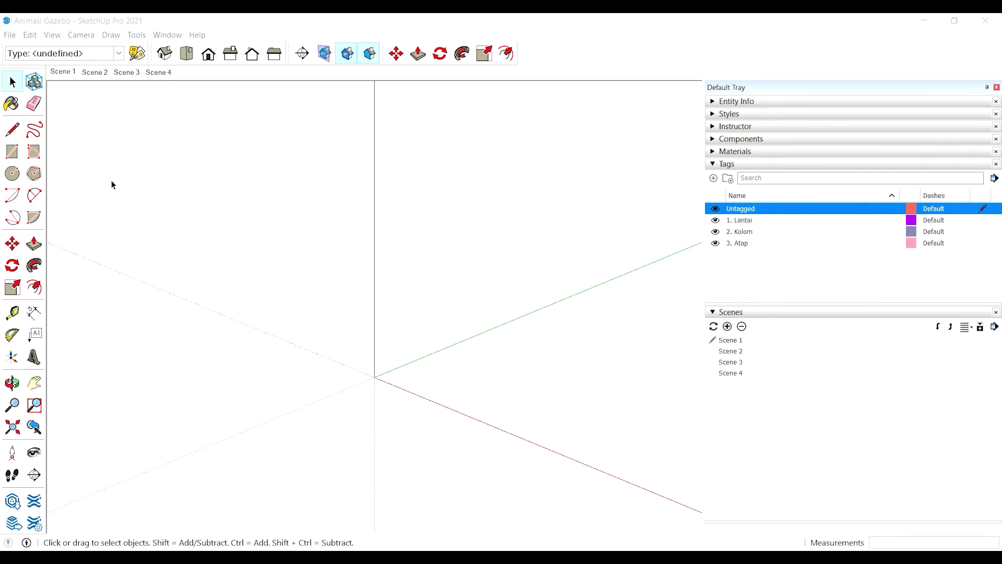
# Step: Export the scene animation as an MP4 H.264 video file named Animasi Gazebo in the Animasi Gazebo folder
pyautogui.click(9, 37)
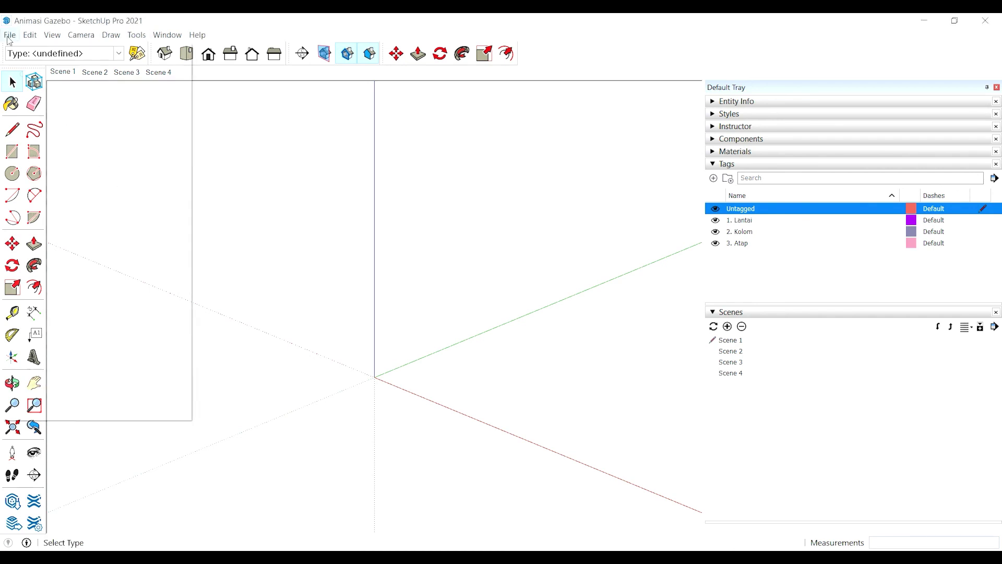
pyautogui.moveTo(37, 243)
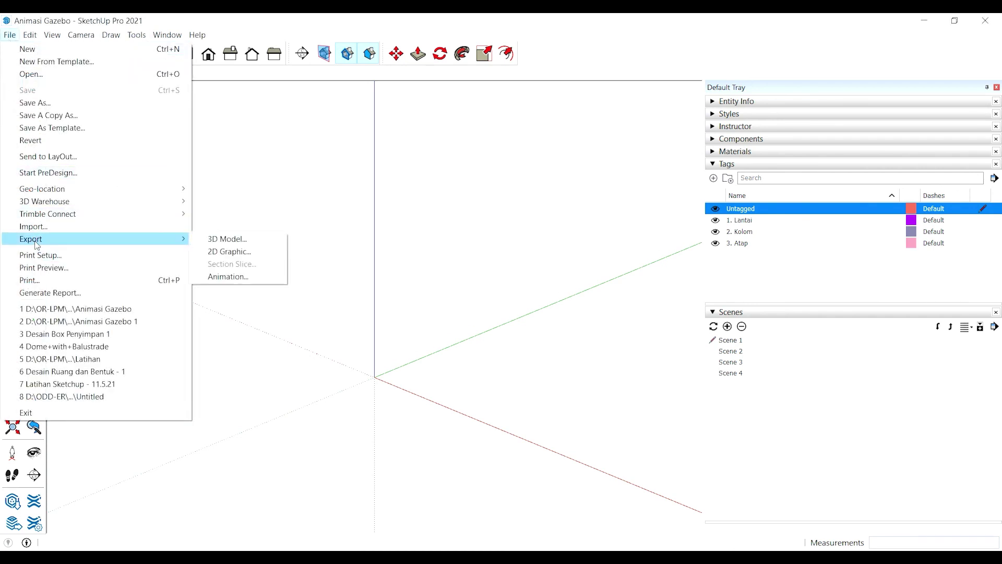
pyautogui.click(209, 277)
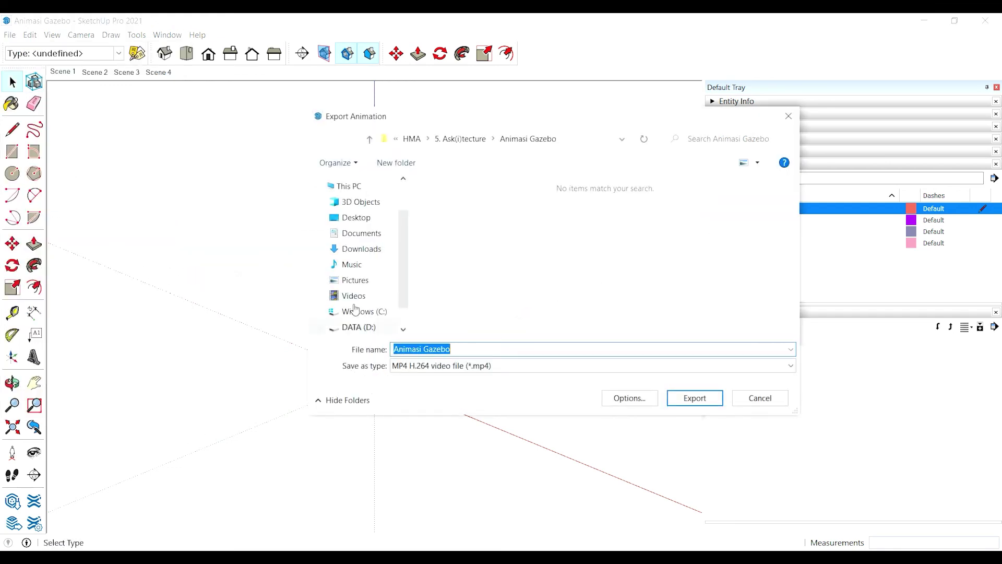
pyautogui.click(689, 397)
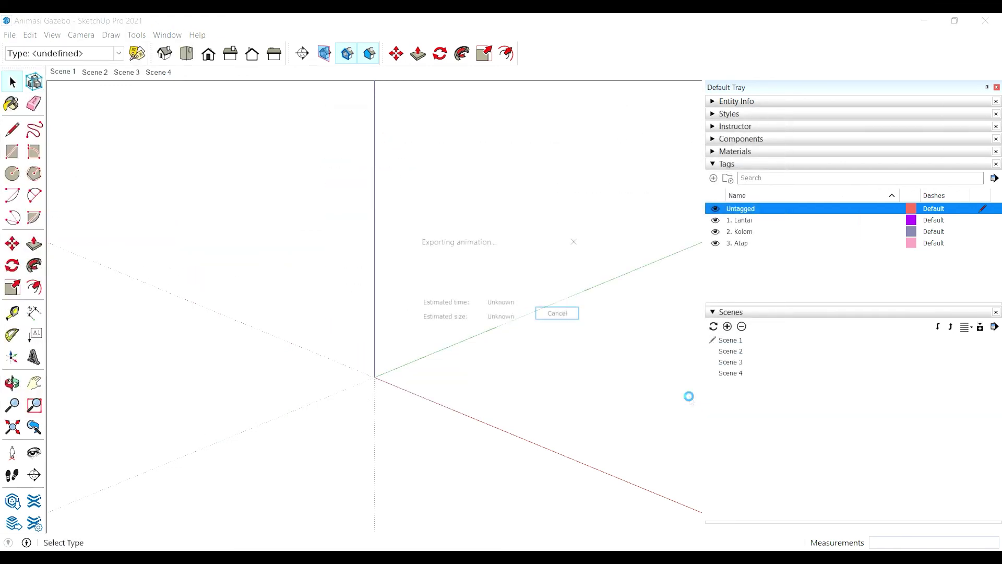